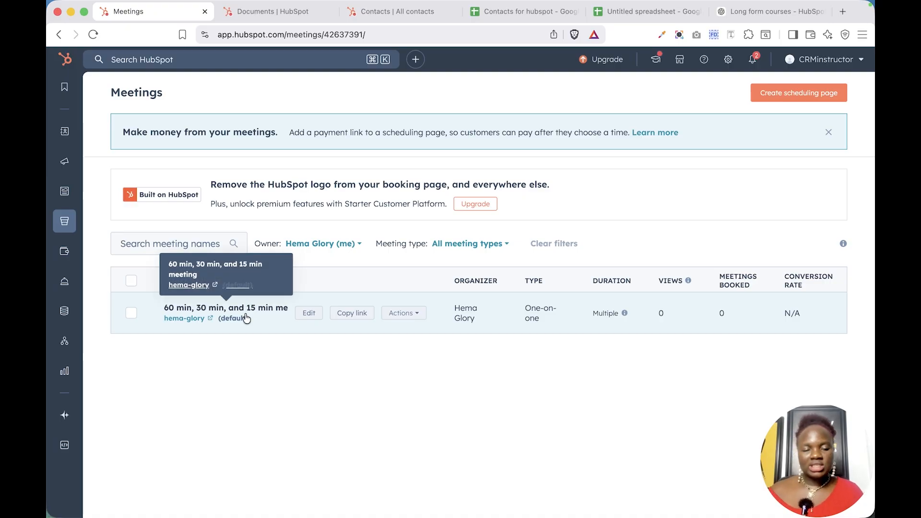
Step: Start creating a new one-on-one scheduling page
left_click(779, 94)
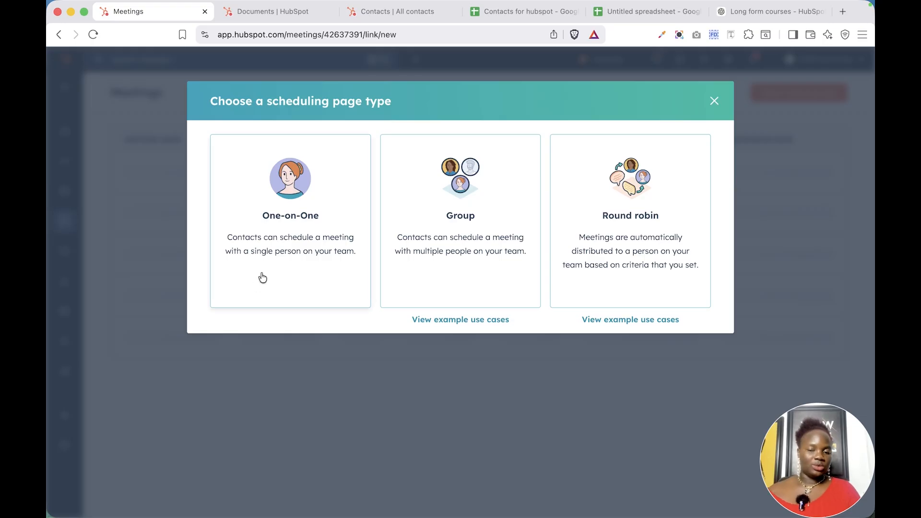
left_click(307, 239)
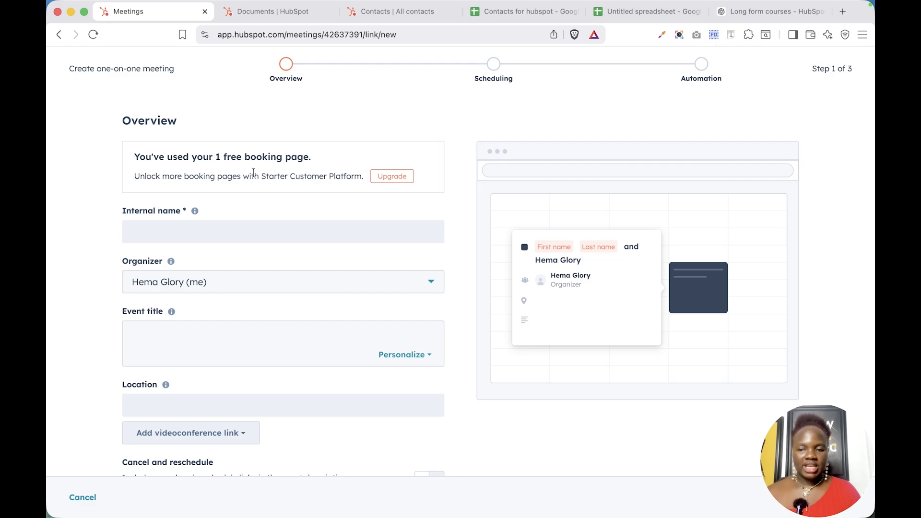
scroll(237, 200, "down", 3)
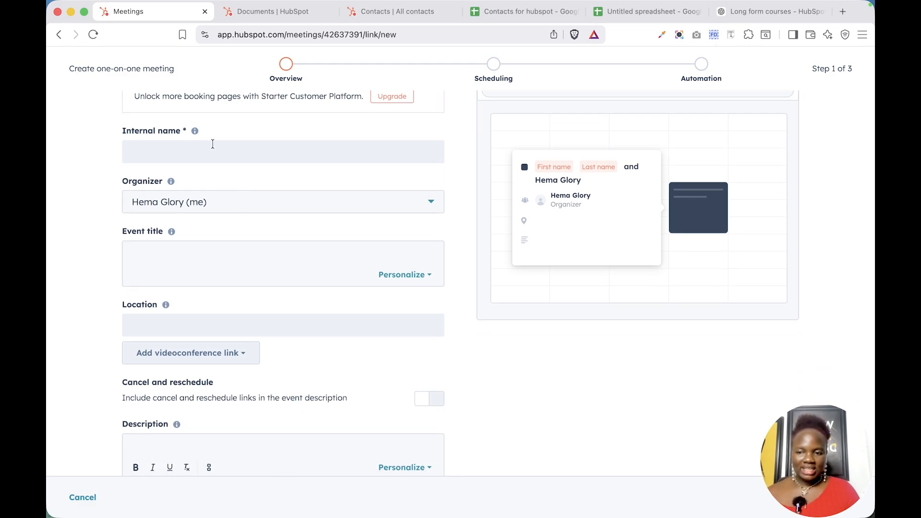
Step: Examine the overview fields of the new scheduling page, from the internal name to the description
left_click(212, 144)
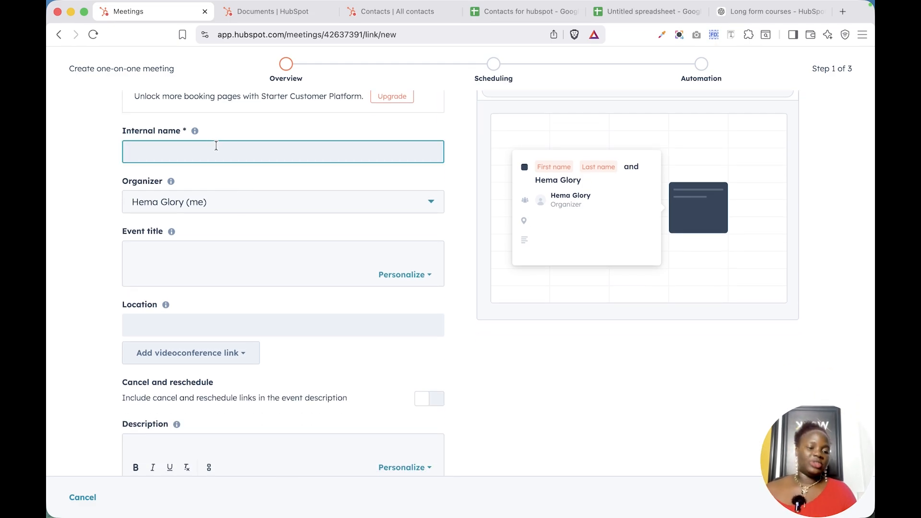
key("Tab")
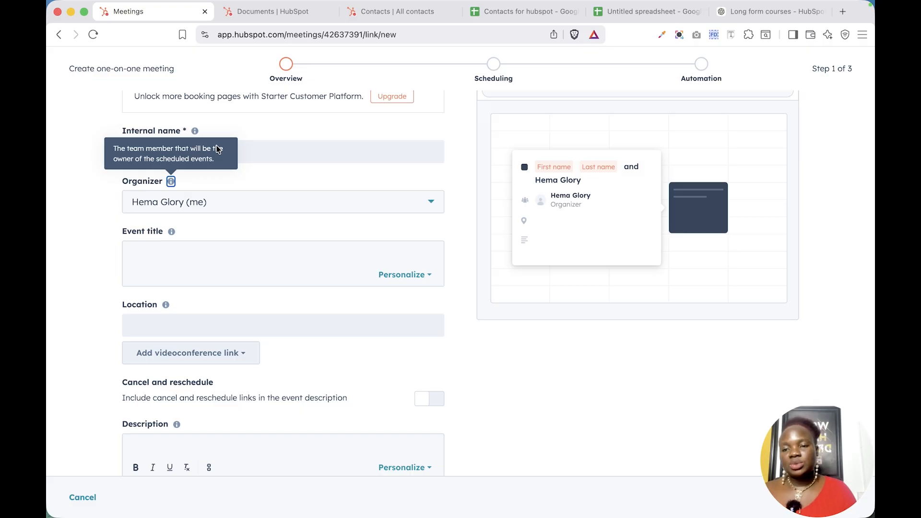
left_click(161, 203)
left_click(171, 155)
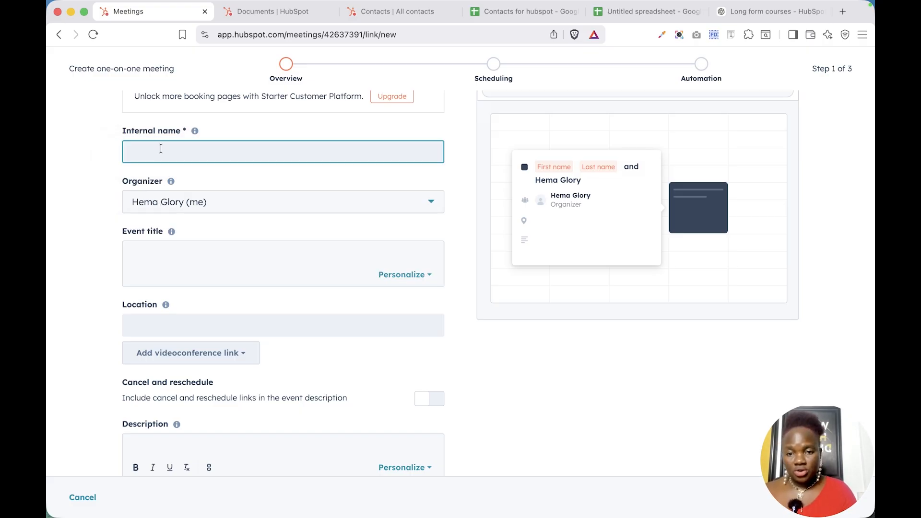
scroll(286, 168, "up", 3)
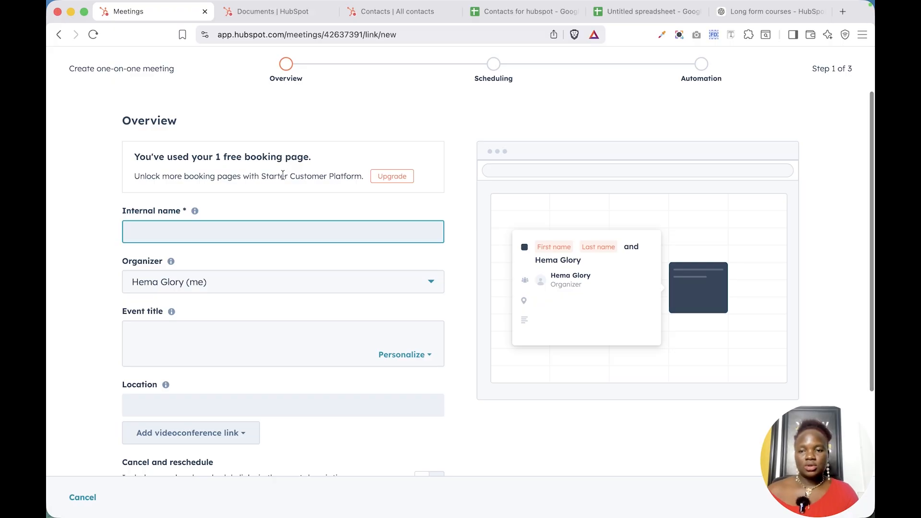
scroll(283, 253, "down", 4)
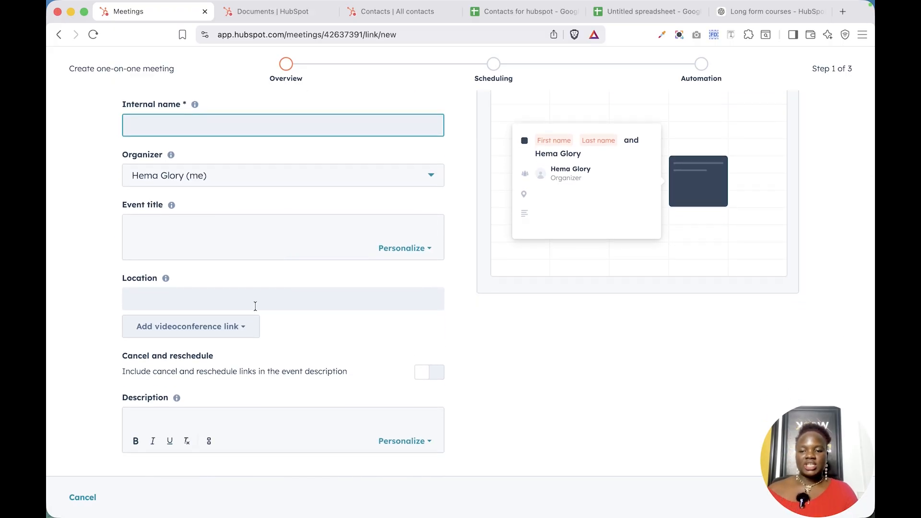
scroll(311, 186, "up", 3)
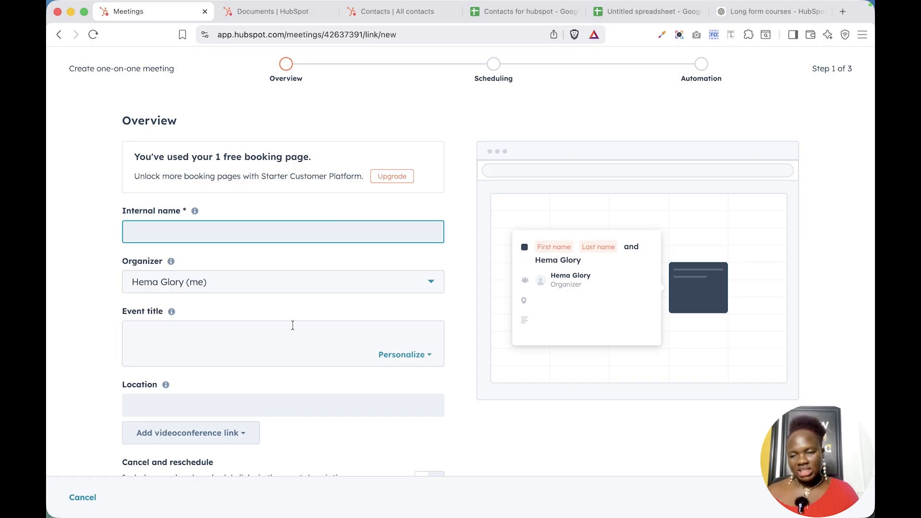
scroll(258, 233, "down", 2)
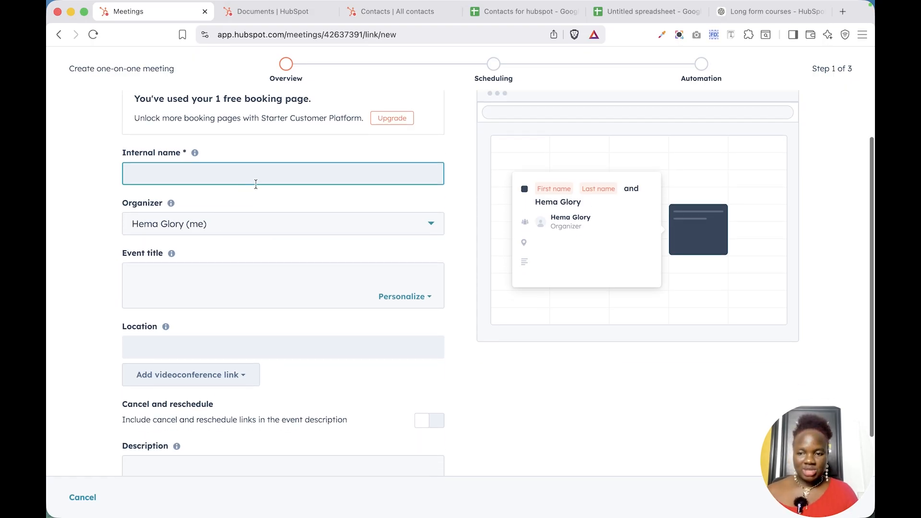
Step: Review the available organizers and the contact tokens for personalizing the event title
left_click(212, 226)
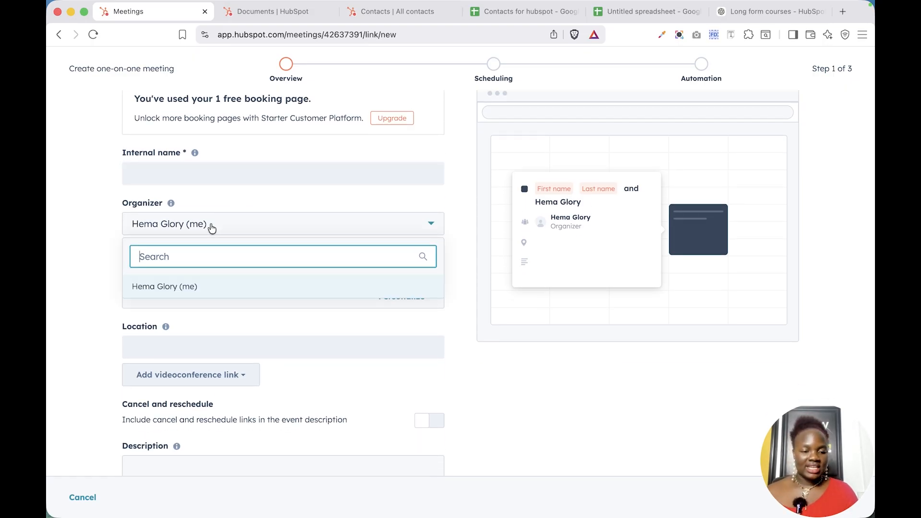
left_click(185, 295)
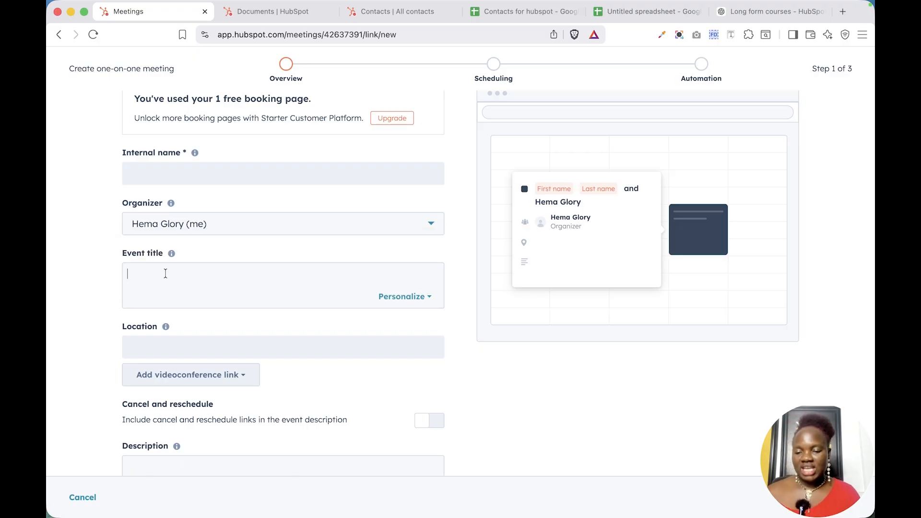
left_click(394, 299)
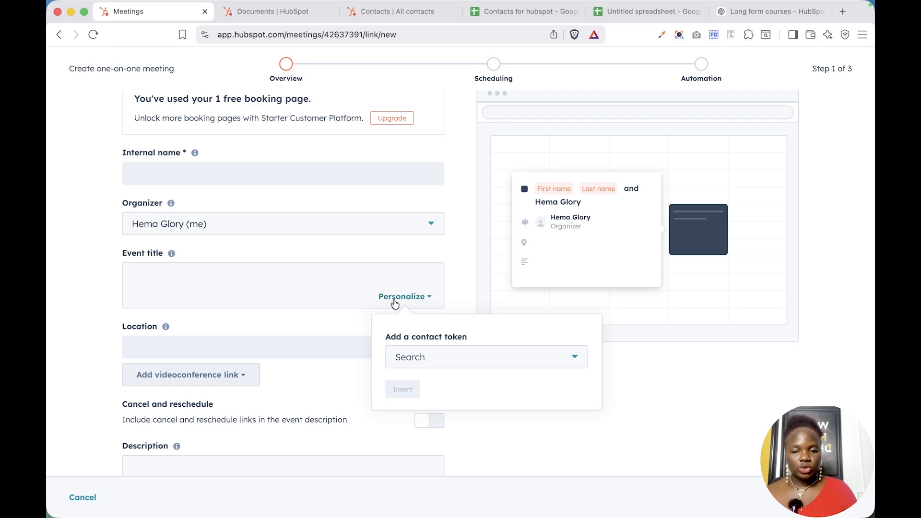
left_click(424, 365)
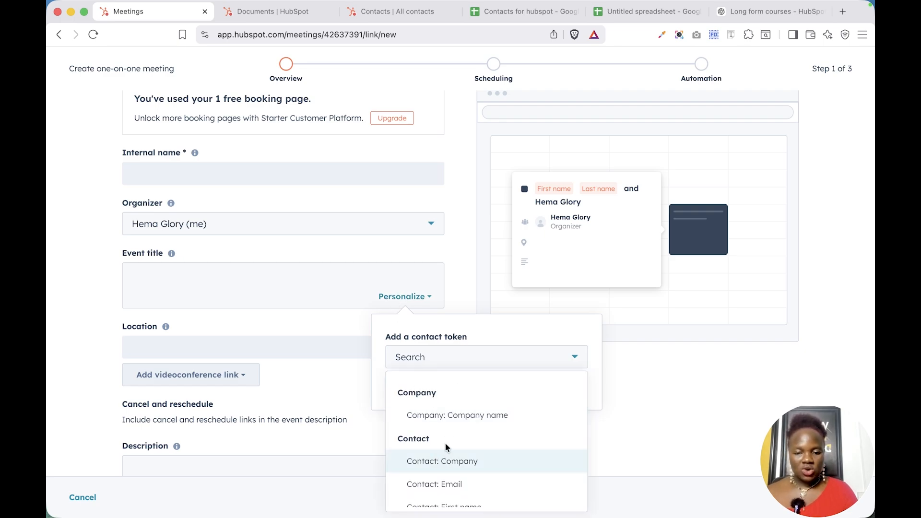
left_click(242, 332)
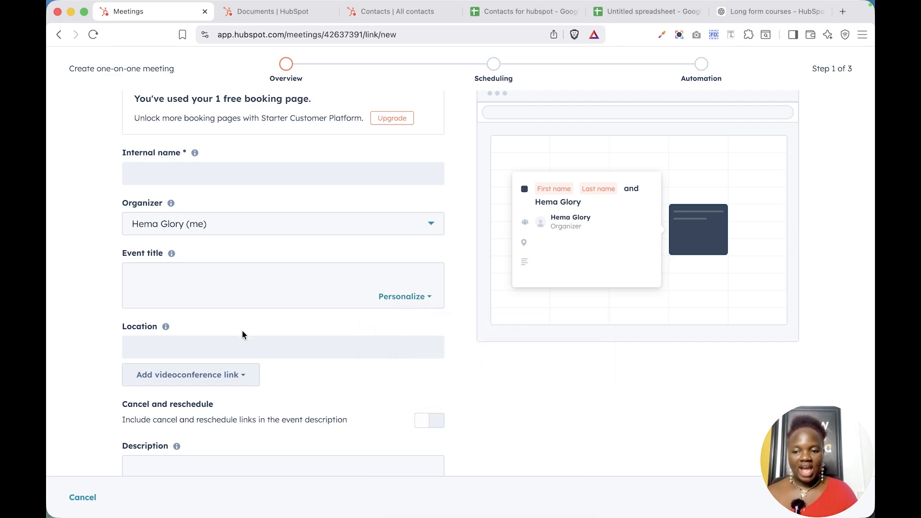
Step: Begin installing the Google Meet app as a videoconference link provider for the meeting location
scroll(241, 334, "down", 2)
left_click(242, 329)
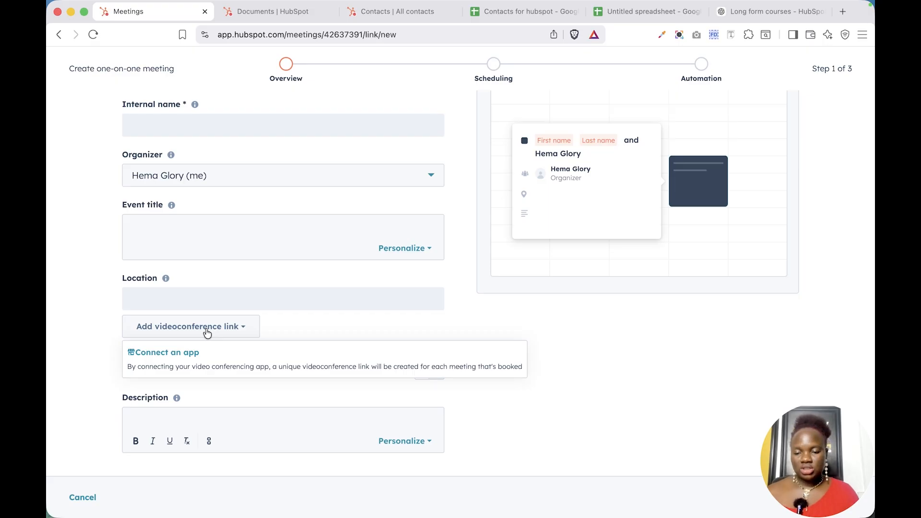
left_click(184, 357)
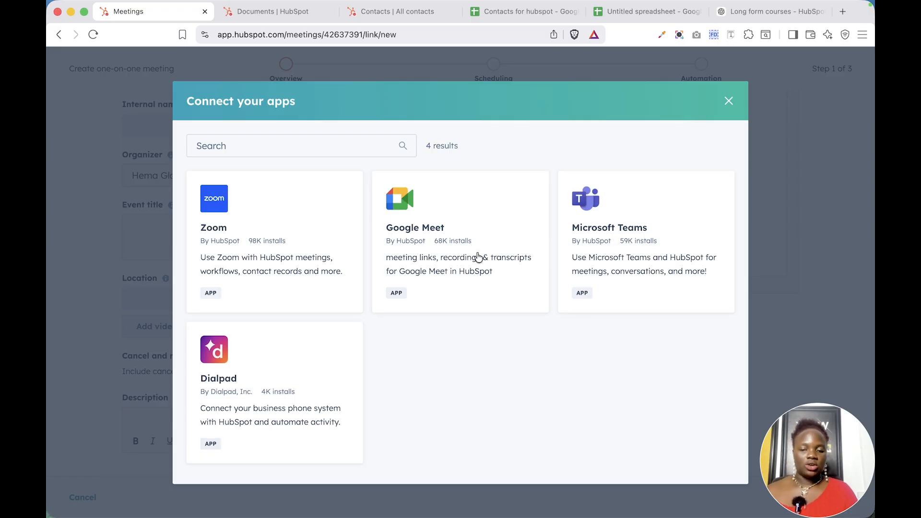
left_click(410, 228)
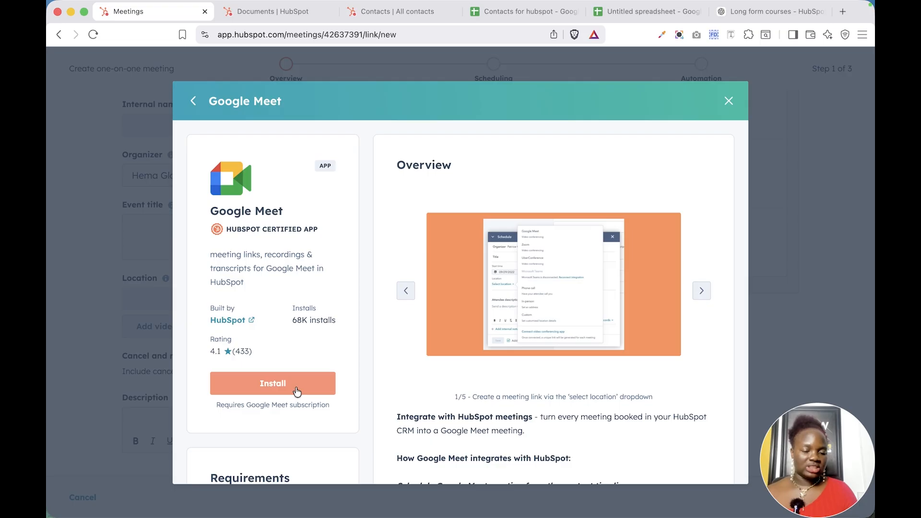
left_click(295, 389)
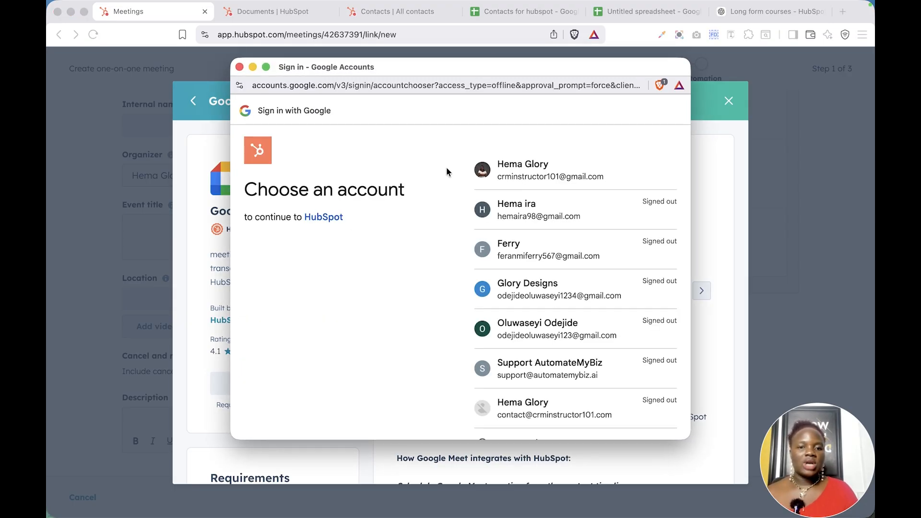
Step: Sign in with the first listed Google account and grant HubSpot all the requested permissions
left_click(527, 175)
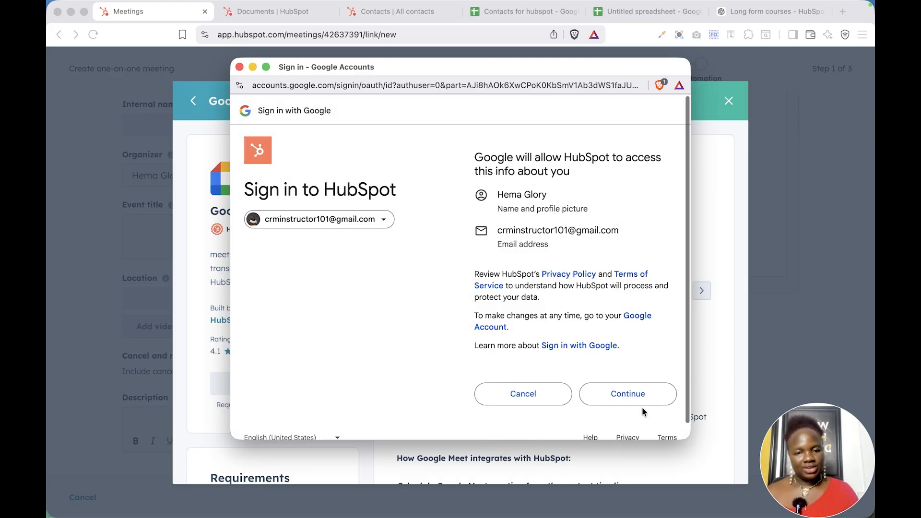
left_click(615, 395)
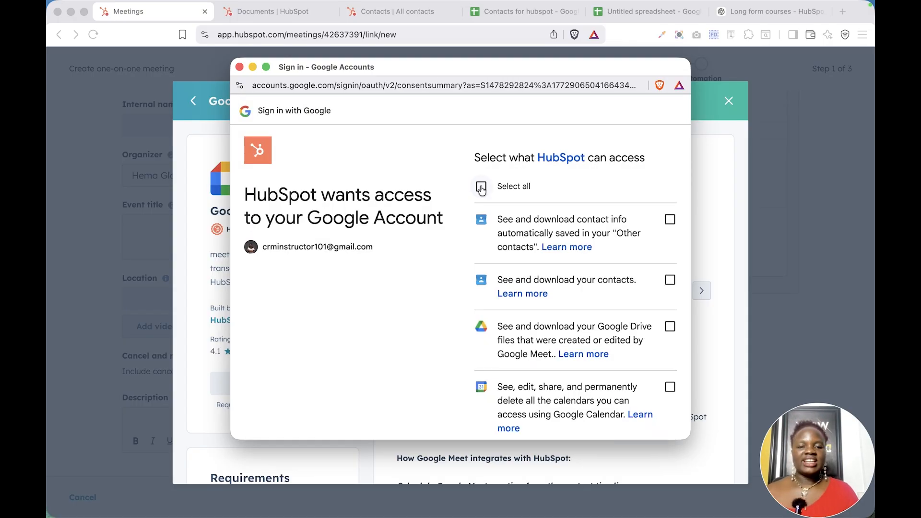
left_click(481, 187)
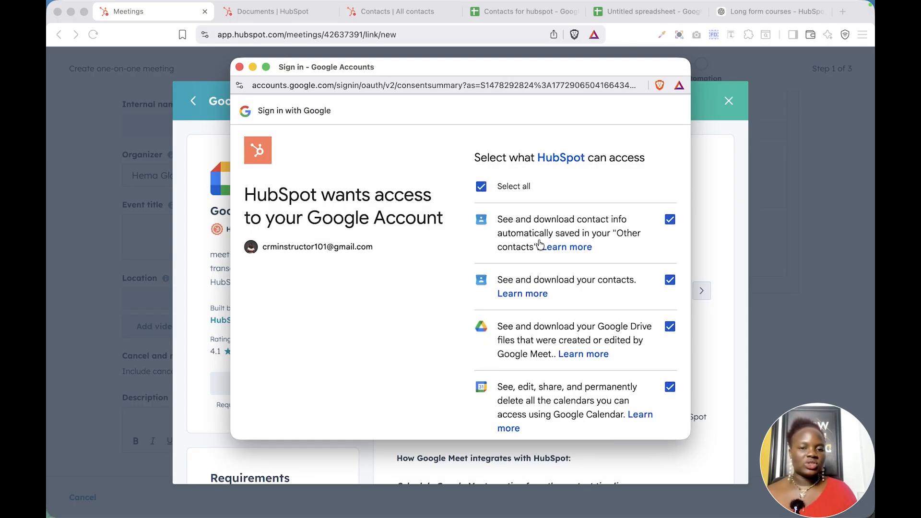
scroll(541, 245, "down", 5)
scroll(540, 245, "down", 5)
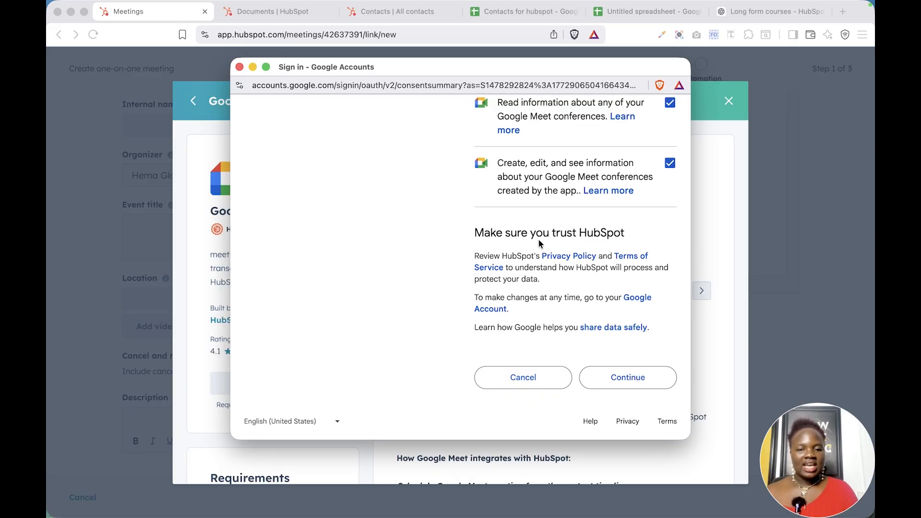
left_click(614, 380)
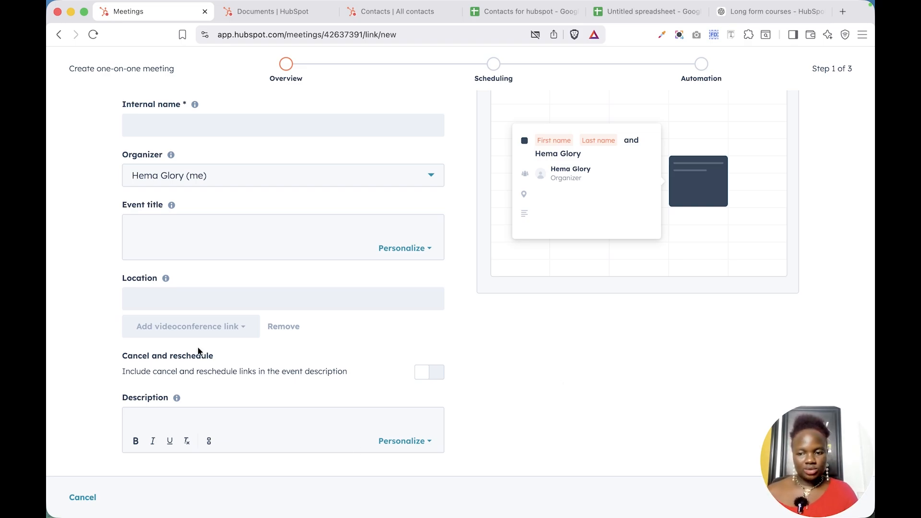
Step: Include cancel and reschedule links in the new scheduling page's event description
left_click(178, 301)
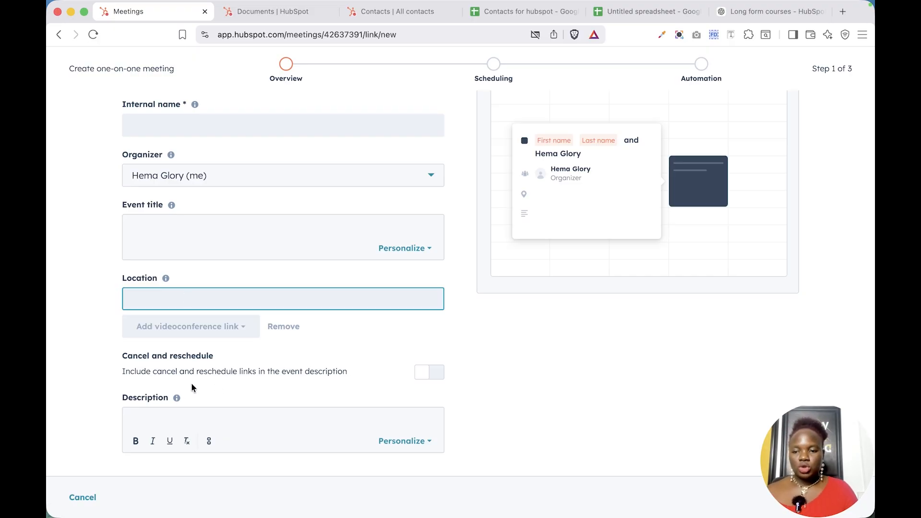
left_click(430, 379)
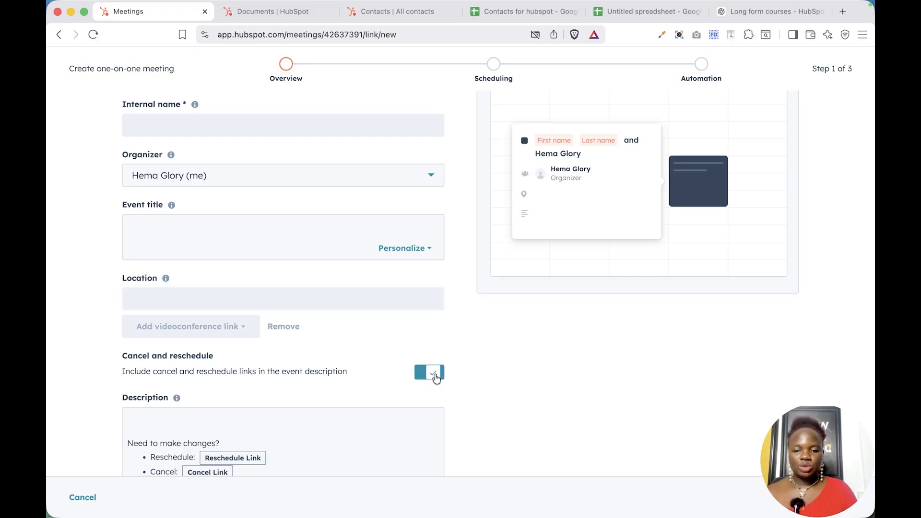
scroll(413, 375, "down", 2)
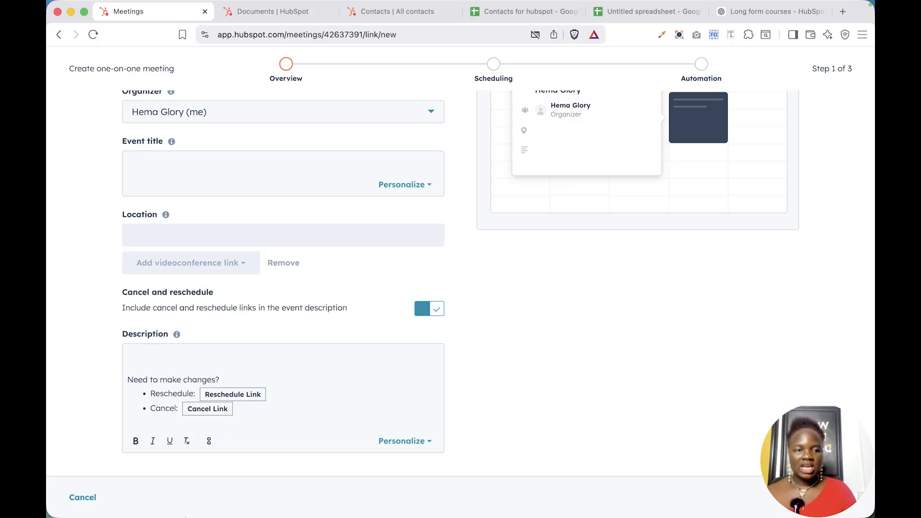
Step: Discard the new scheduling page and open the existing "60 min, 30 min, and 15 min meeting" for editing
left_click(76, 496)
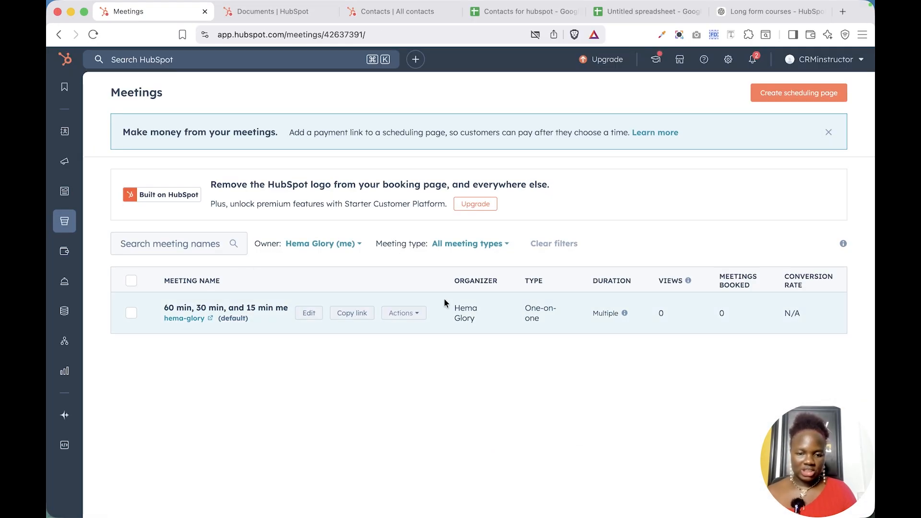
left_click(304, 312)
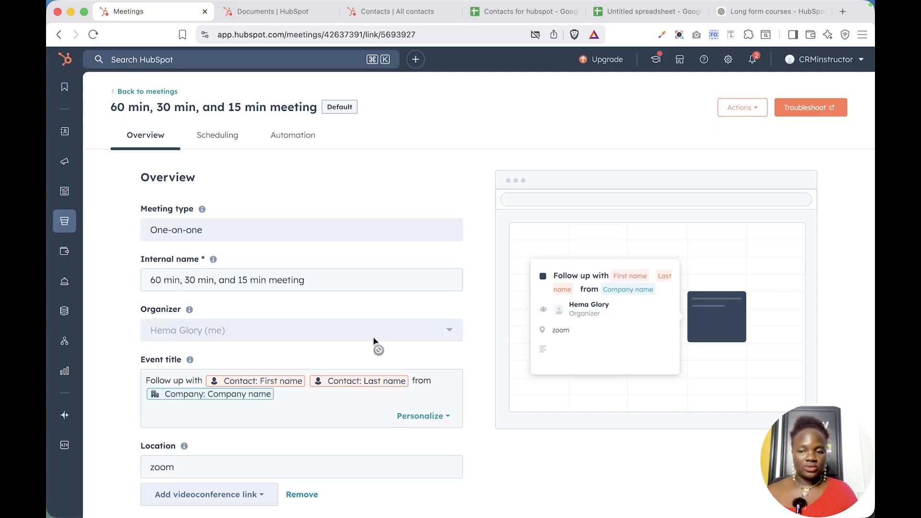
scroll(375, 343, "down", 2)
scroll(374, 339, "up", 1)
Step: Change the meeting's internal name to "Discovery call"
left_click(259, 178)
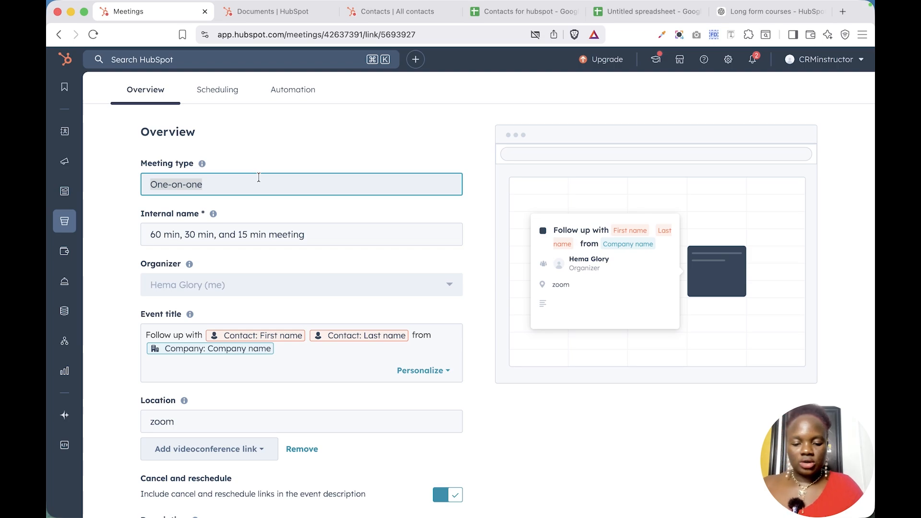
key("Tab")
type("6")
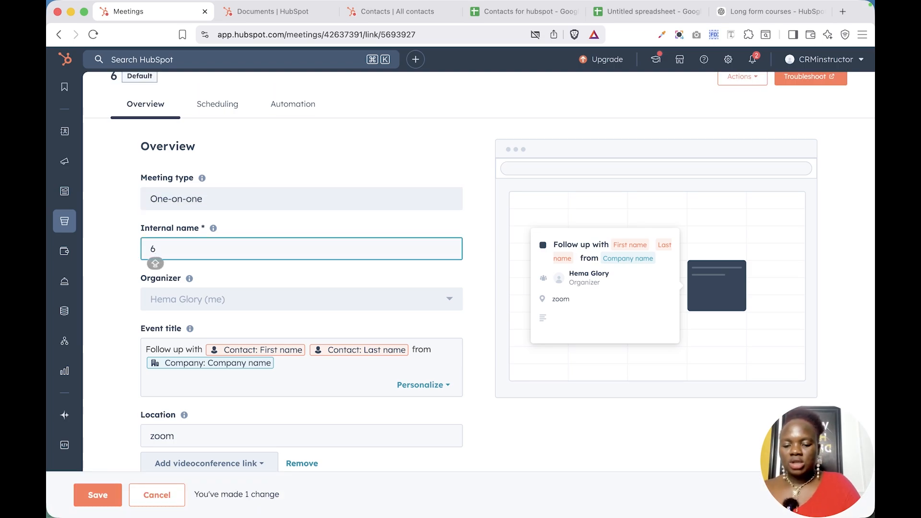
type("Dis")
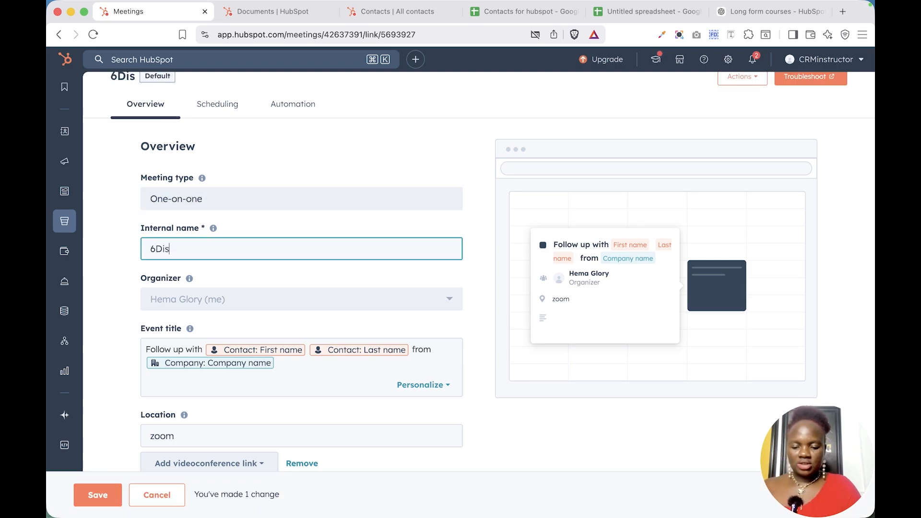
type("covery")
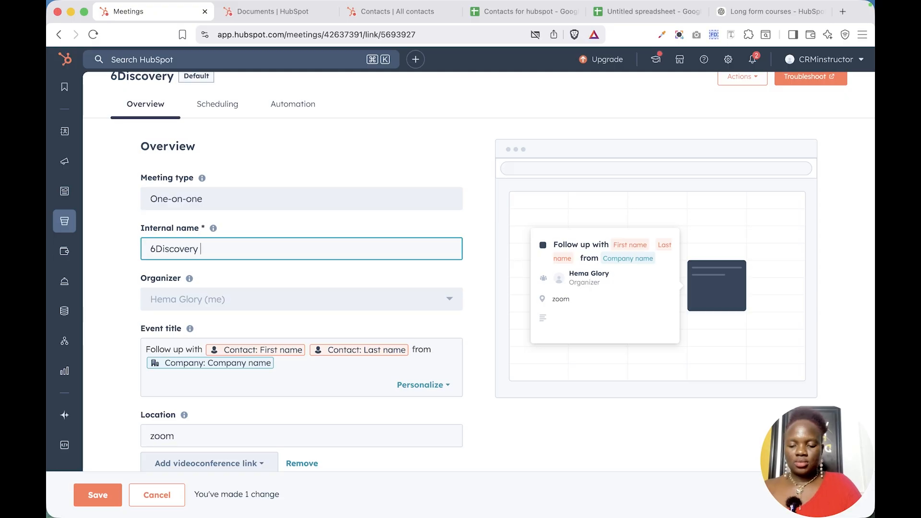
type(" call")
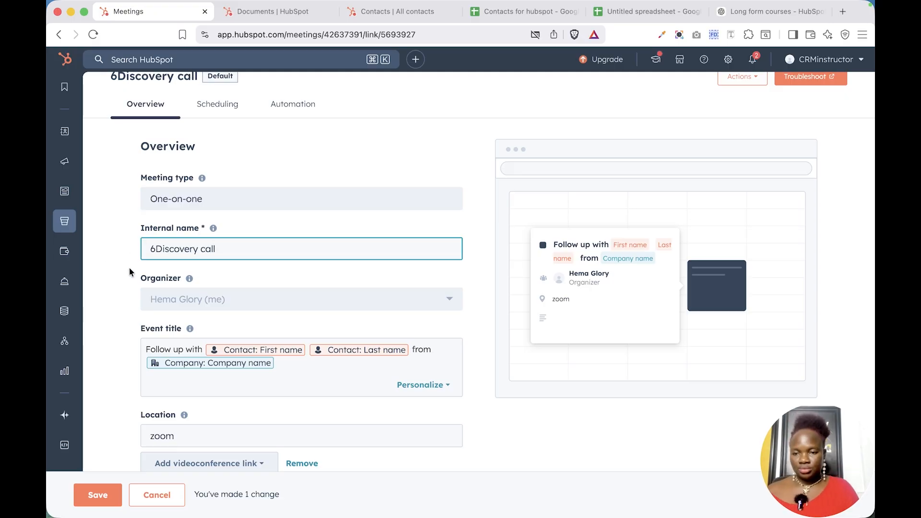
left_click(154, 253)
key("BackSpace")
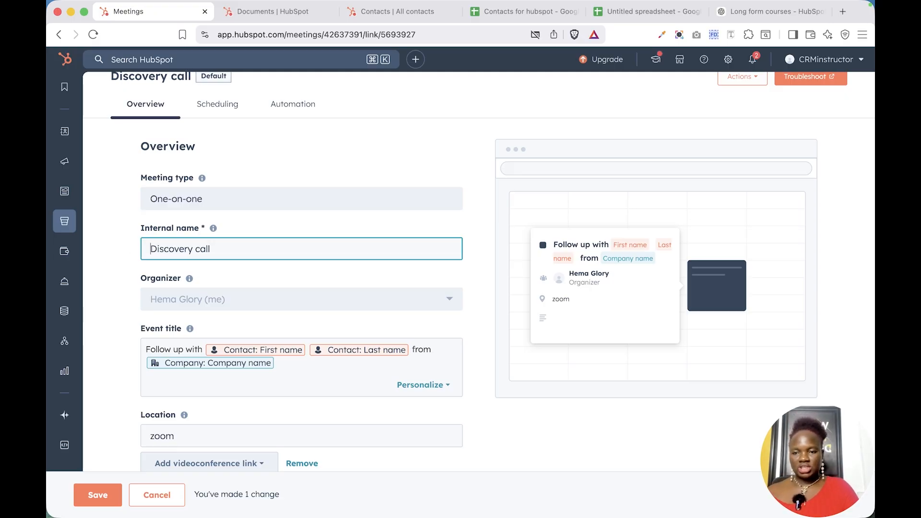
Step: Look through the company and contact tokens available for personalizing the discovery call's event title
left_click(242, 302)
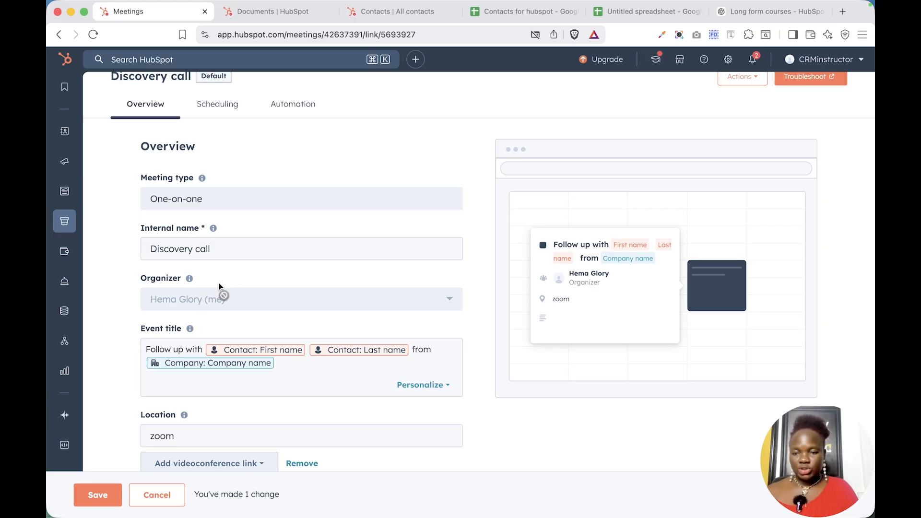
scroll(219, 286, "down", 3)
scroll(218, 286, "down", 2)
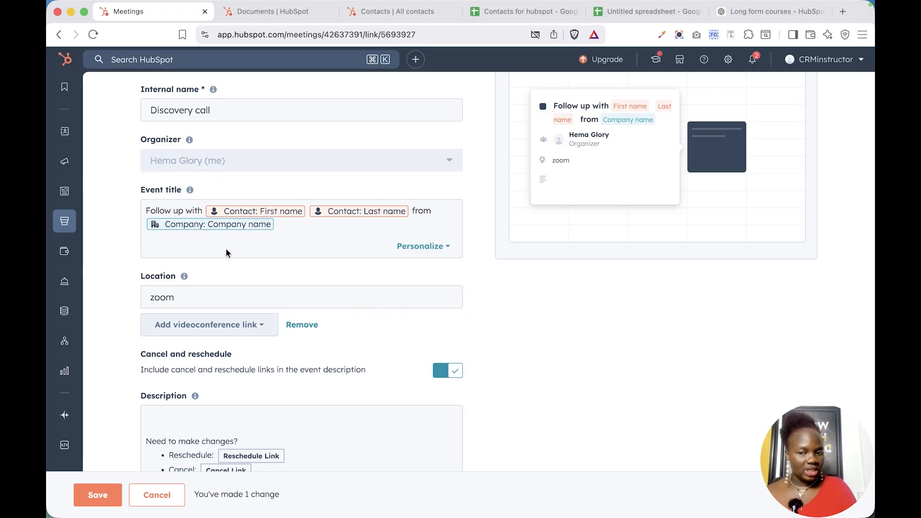
left_click(430, 245)
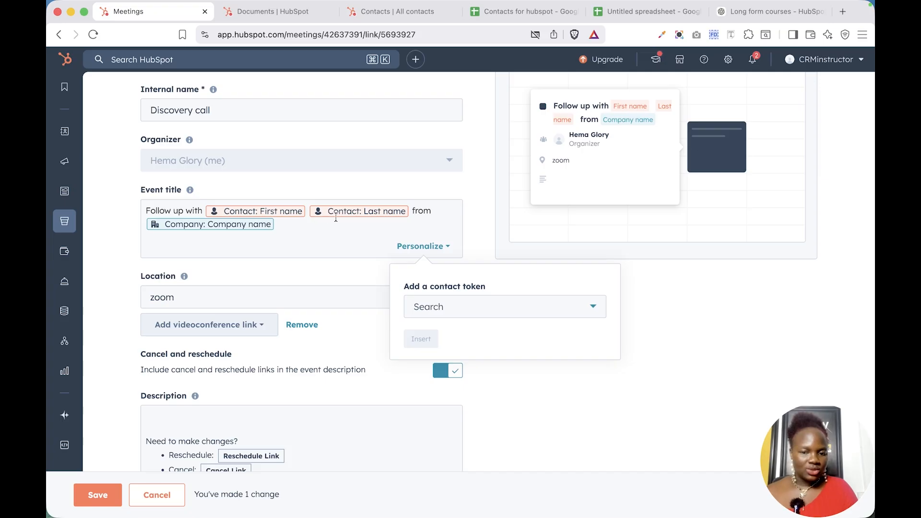
left_click(459, 307)
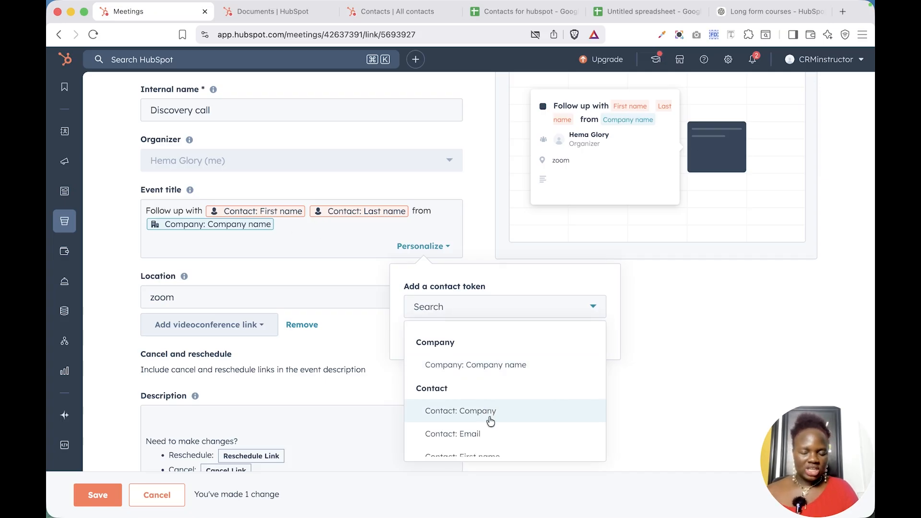
scroll(489, 419, "down", 3)
scroll(498, 382, "up", 3)
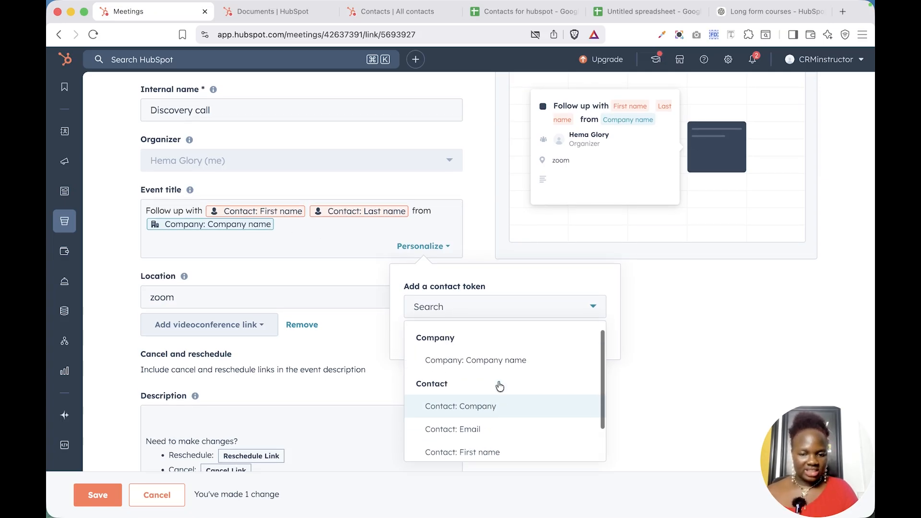
left_click(288, 261)
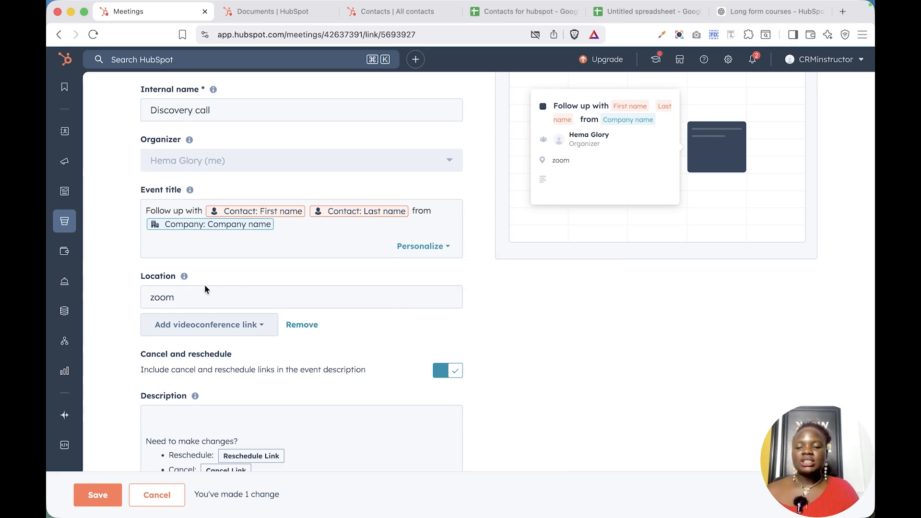
Step: Replace the zoom location with a Google Meet videoconference link and save the scheduling page
left_click(190, 296)
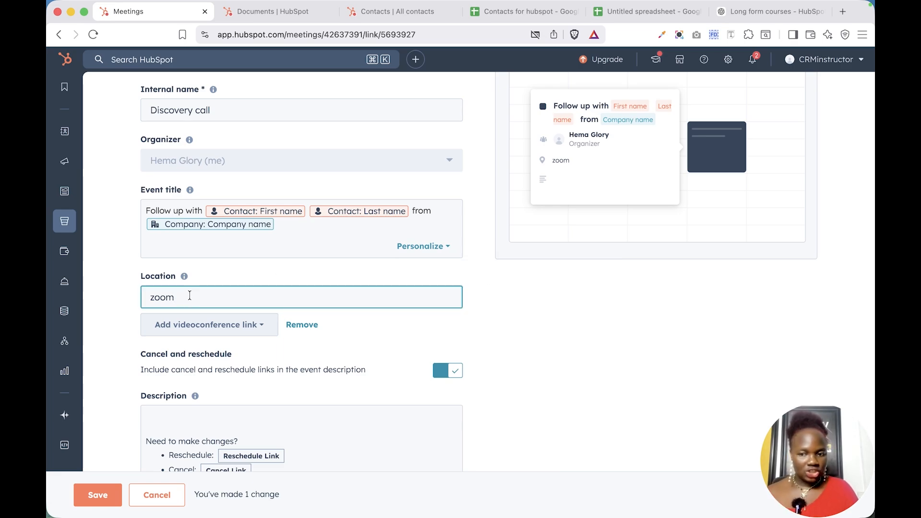
double_click(190, 295)
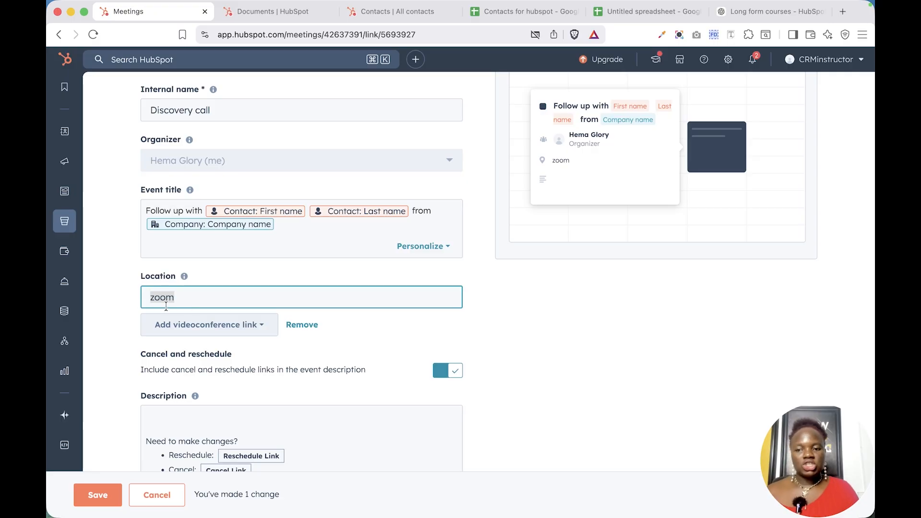
left_click(258, 324)
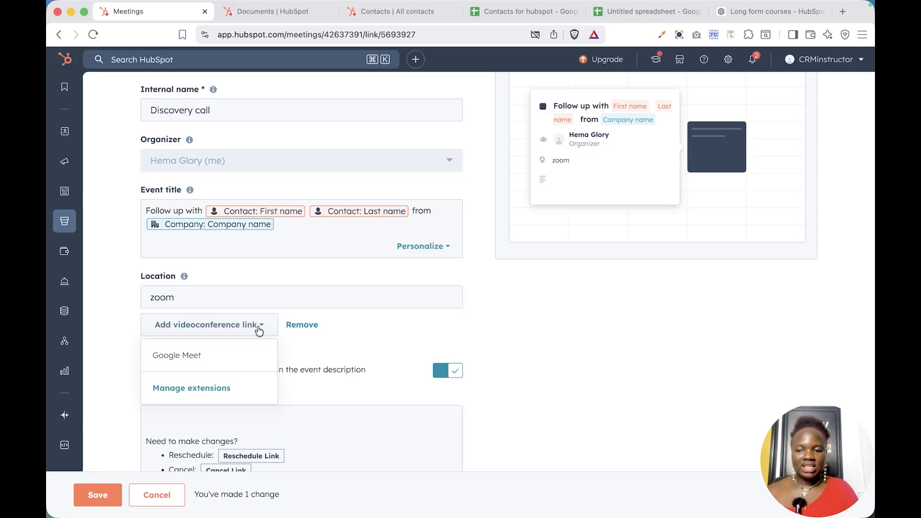
left_click(200, 360)
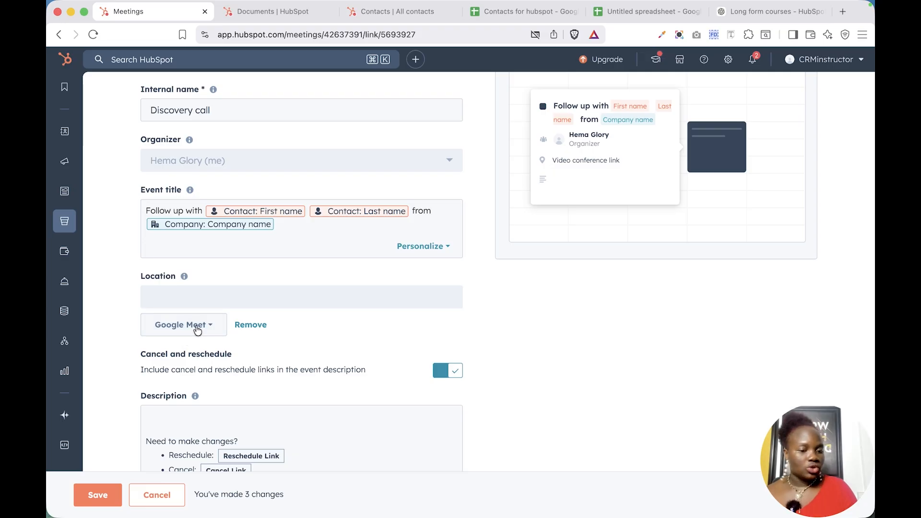
scroll(195, 326, "down", 3)
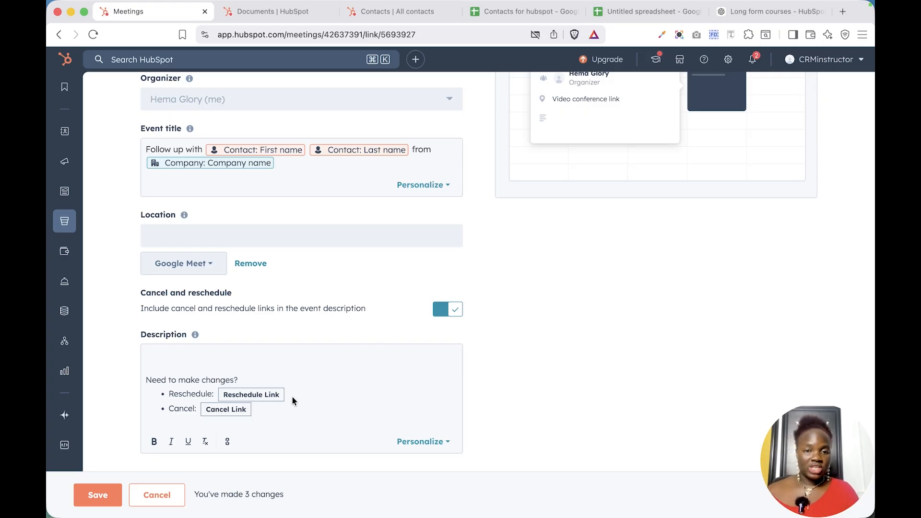
scroll(444, 329, "up", 5)
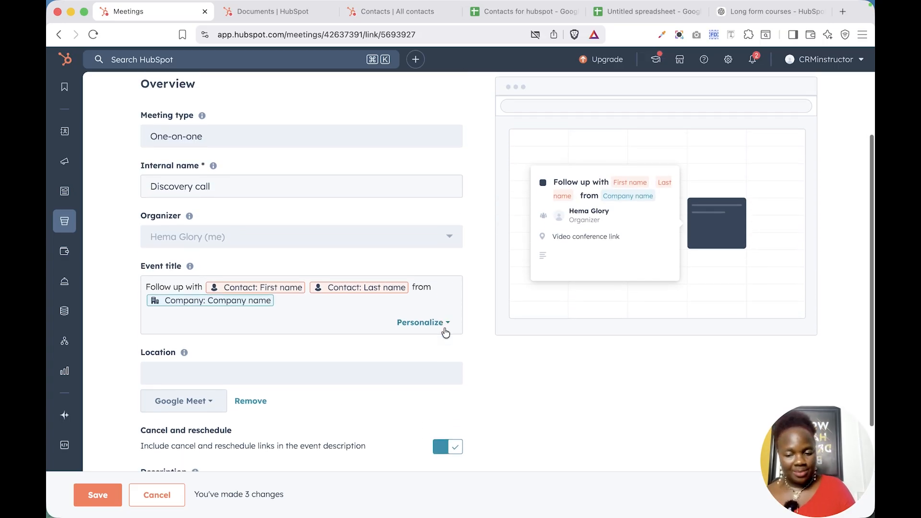
scroll(445, 332, "down", 5)
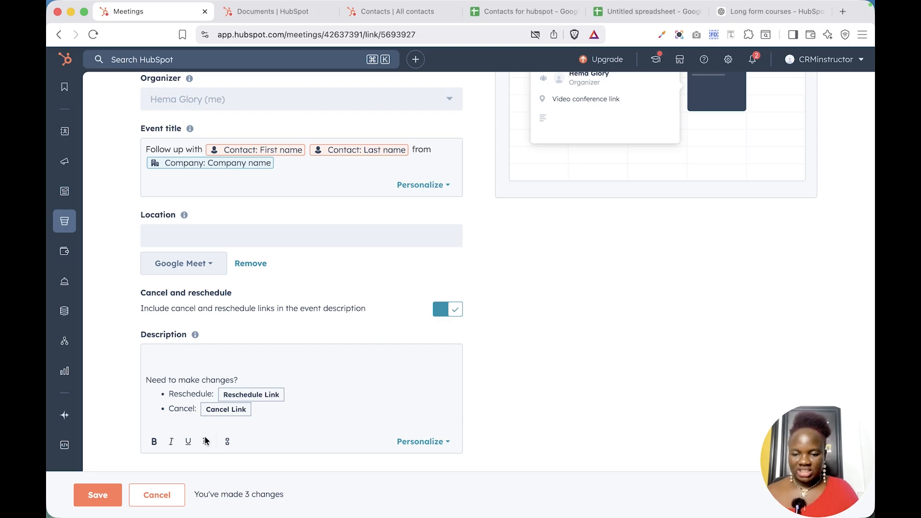
left_click(98, 495)
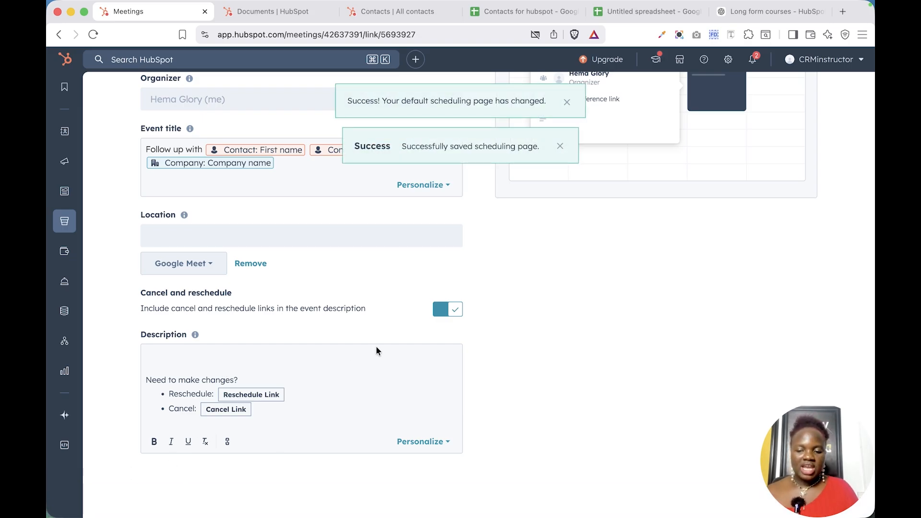
Step: Copy the discovery call's scheduling page link and open it in a new browser tab
scroll(376, 350, "up", 8)
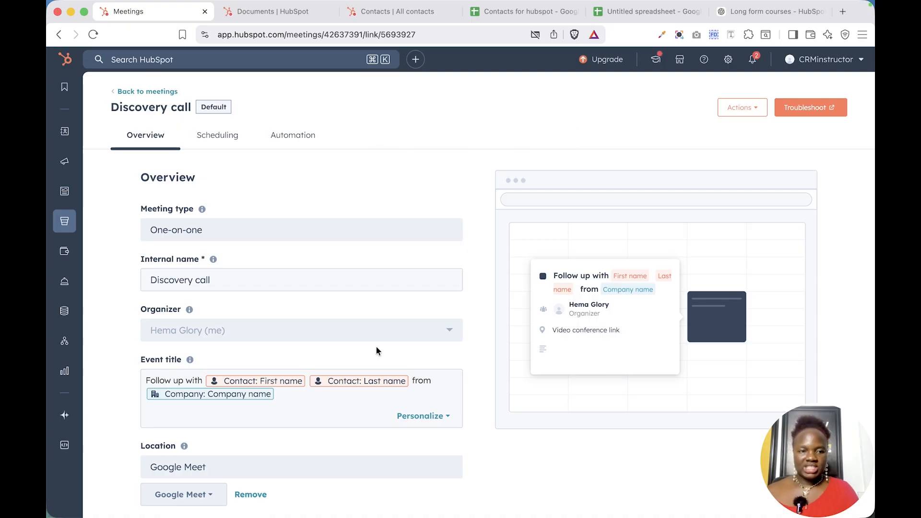
left_click(739, 110)
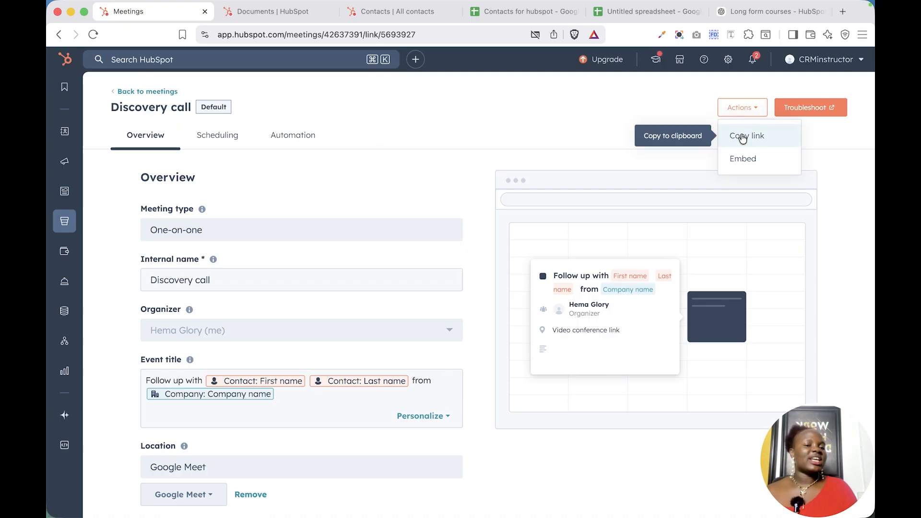
left_click(743, 137)
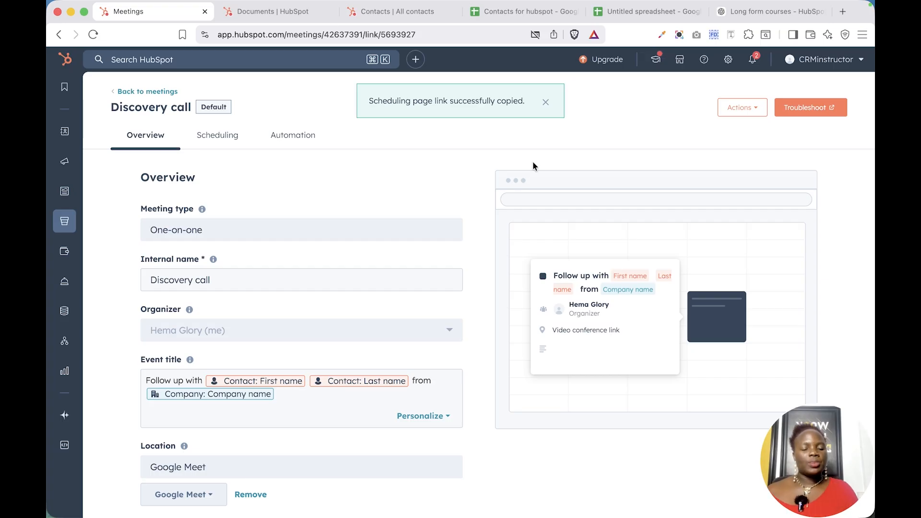
left_click(843, 12)
key("super+v")
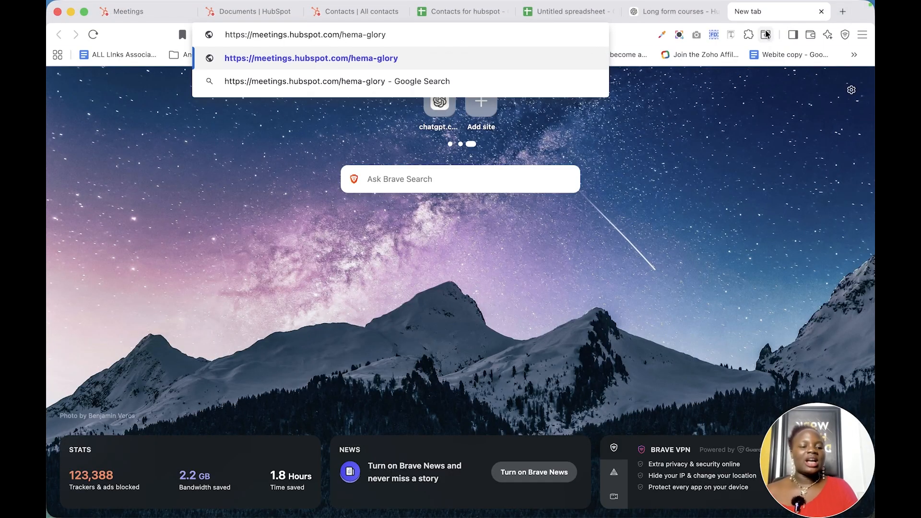
key("Return")
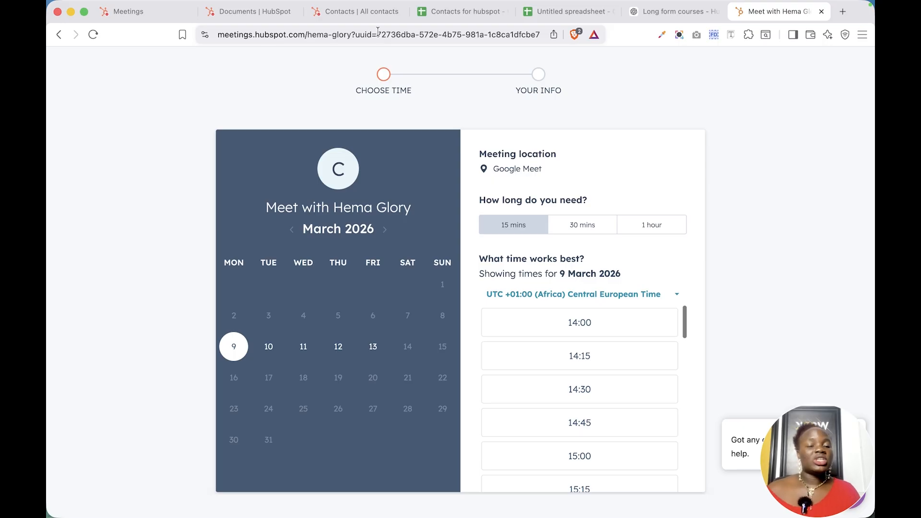
Step: Choose a 1 hour meeting on 12 March 2026 at 17:00 on the public booking page
mouse_move(533, 4)
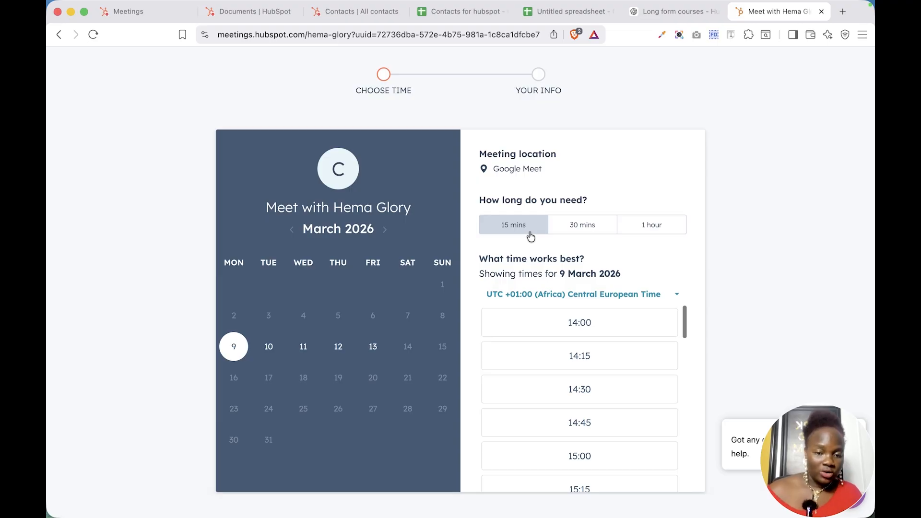
left_click(573, 230)
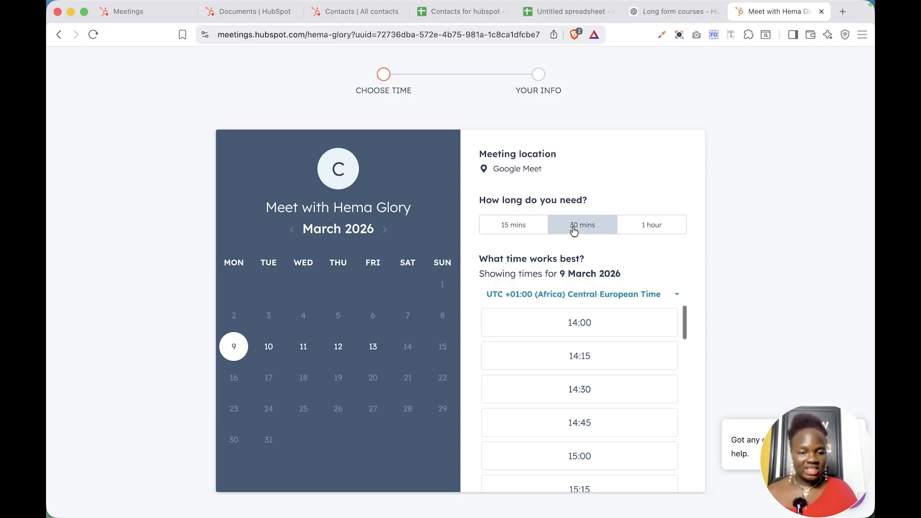
left_click(623, 232)
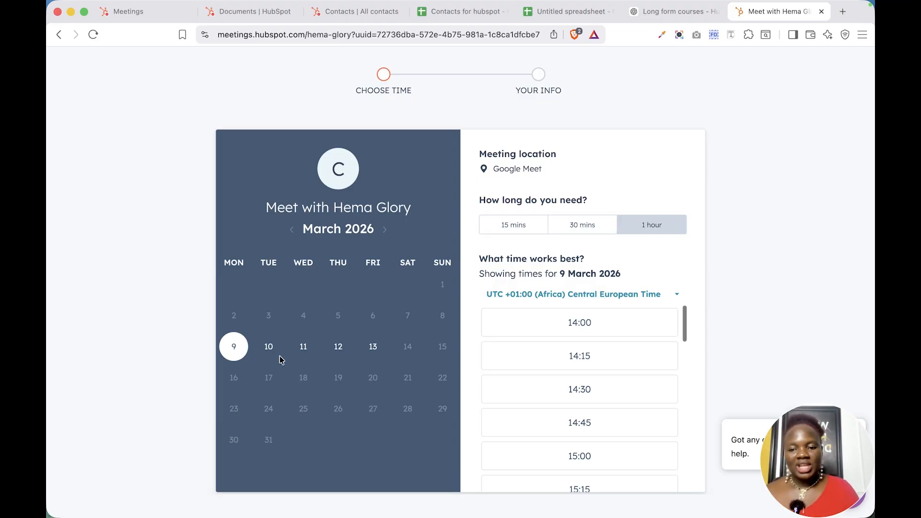
left_click(268, 346)
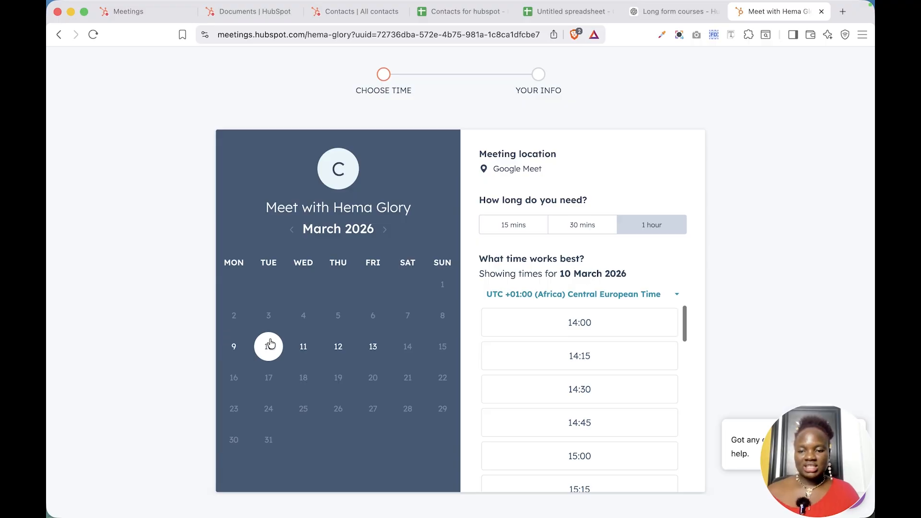
left_click(308, 350)
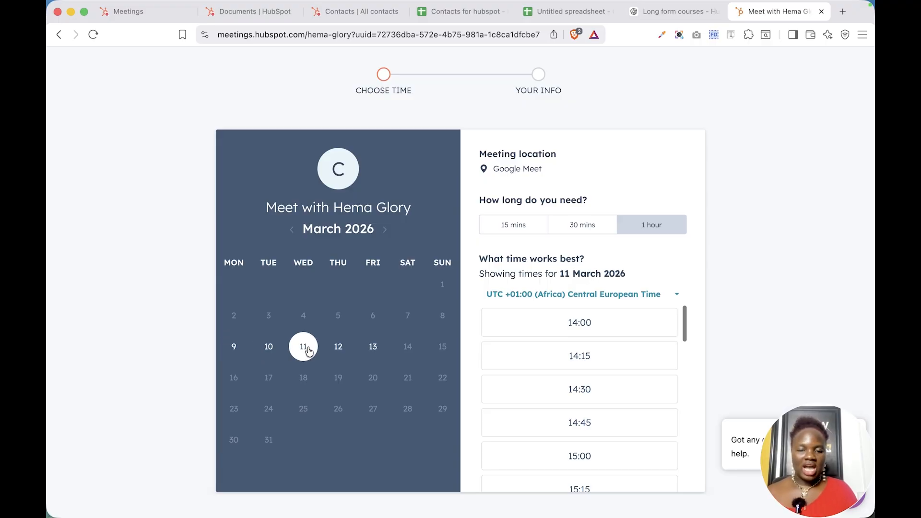
left_click(336, 353)
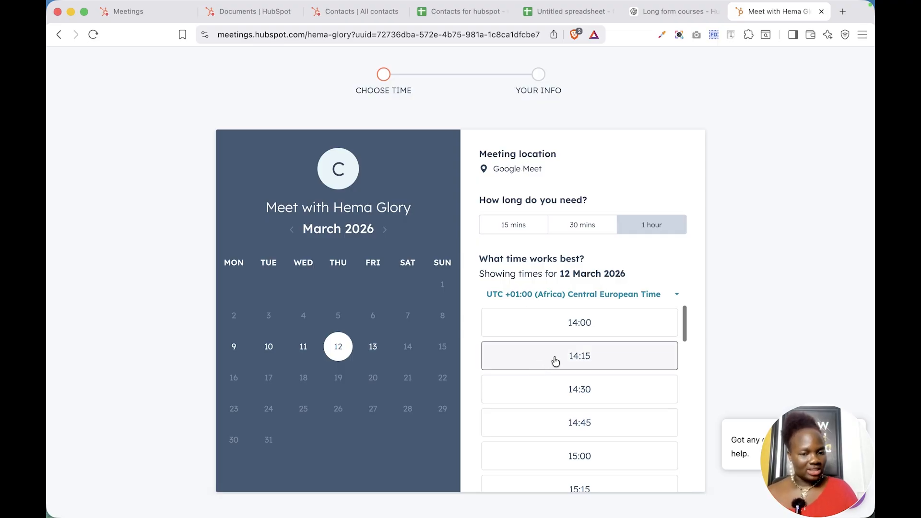
scroll(569, 361, "down", 7)
scroll(570, 362, "down", 1)
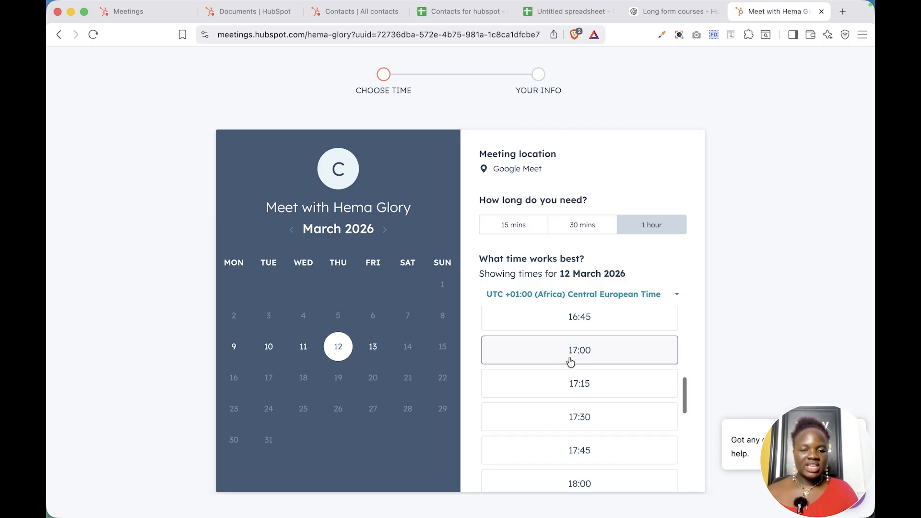
left_click(575, 359)
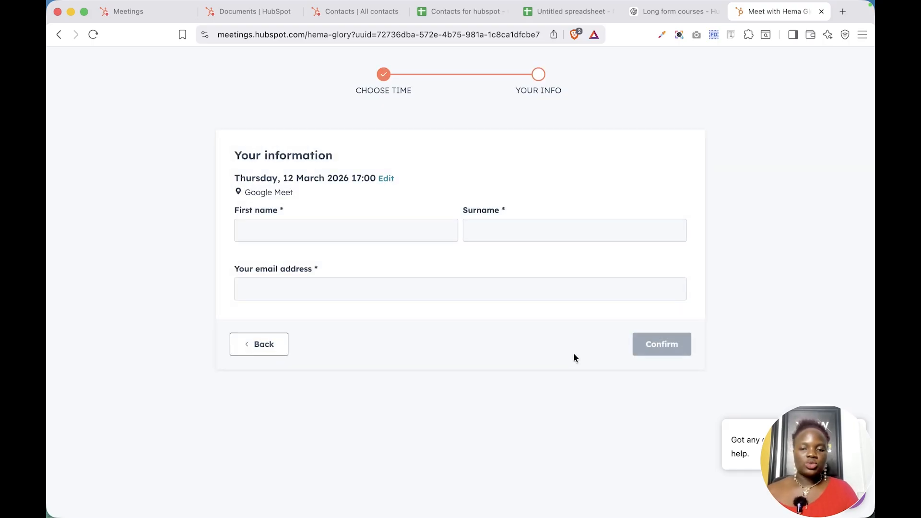
Step: Fill in the attendee's first name, surname and email address, and confirm the booking
left_click(372, 234)
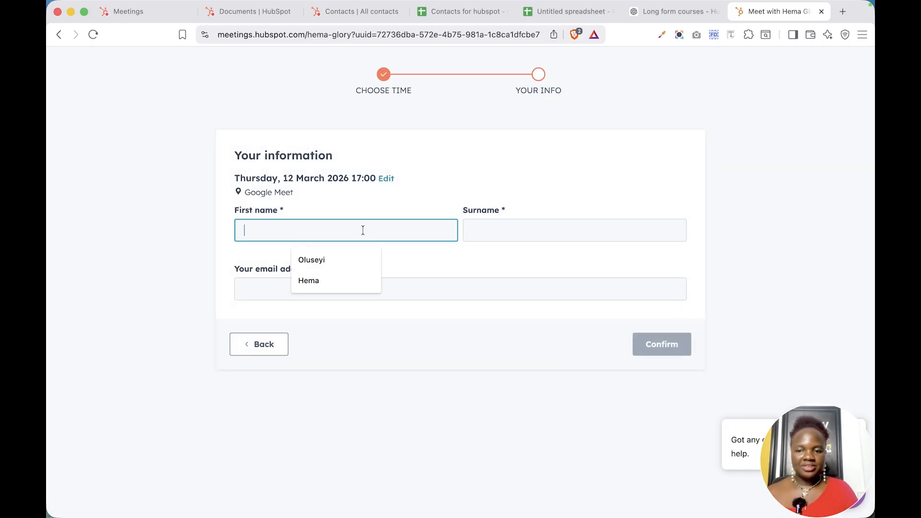
left_click(315, 275)
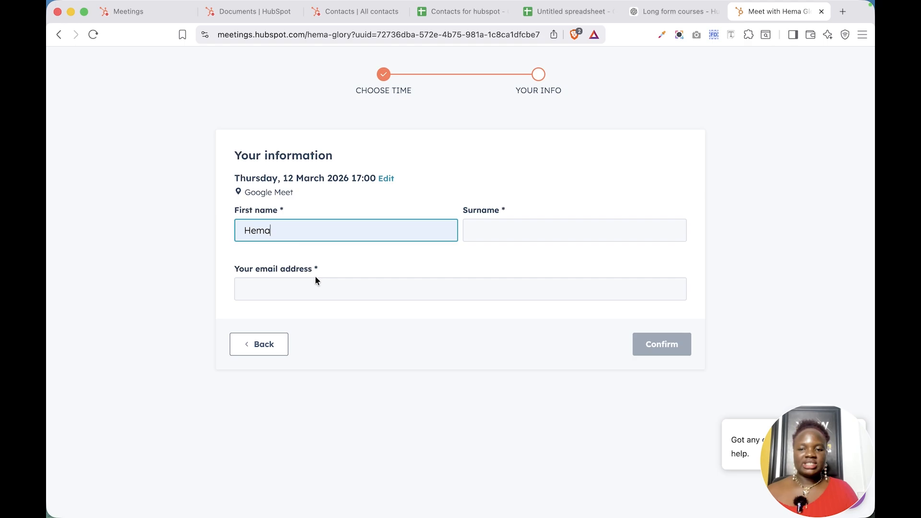
left_click(498, 235)
left_click(546, 281)
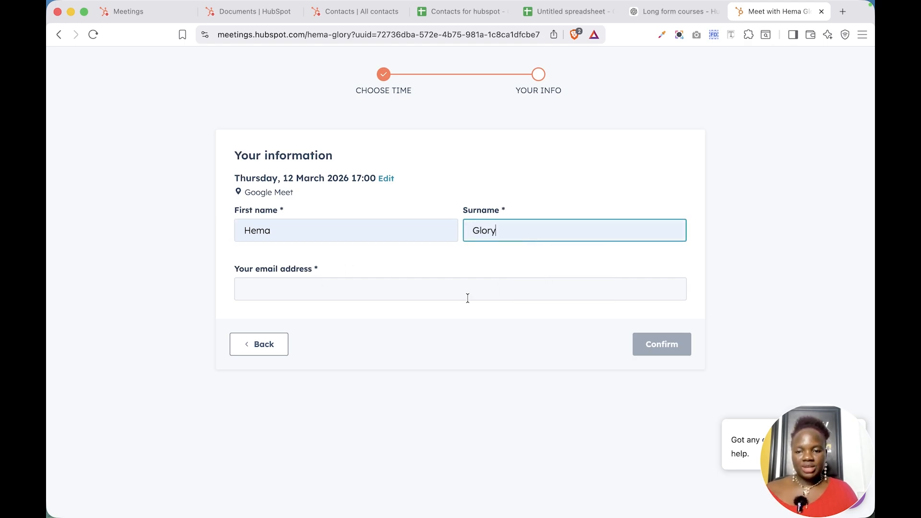
left_click(458, 297)
left_click(397, 314)
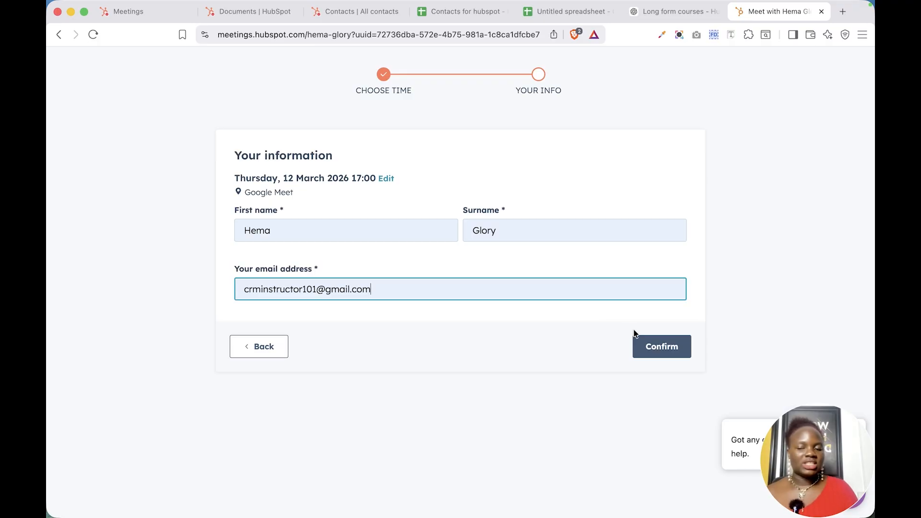
left_click(665, 354)
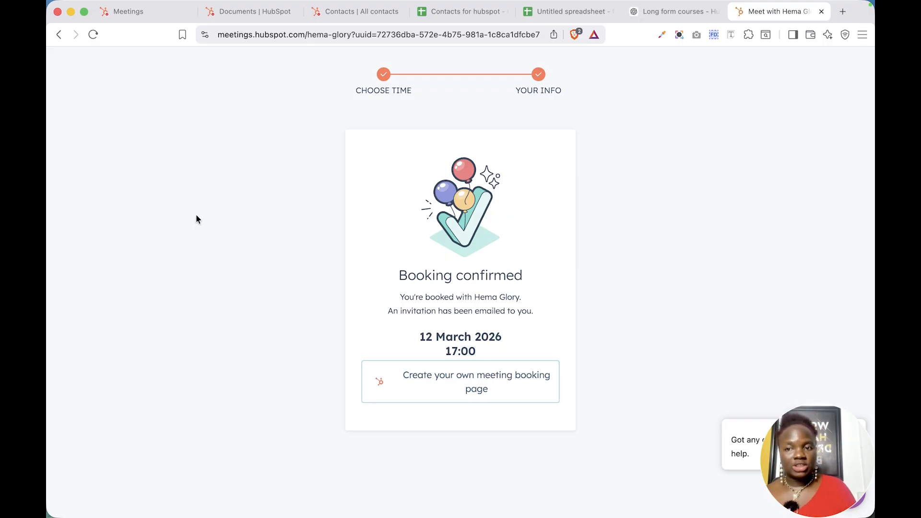
Step: Return to the discovery call in HubSpot and open its scheduling settings at the duration, time zone and availability options
left_click(128, 16)
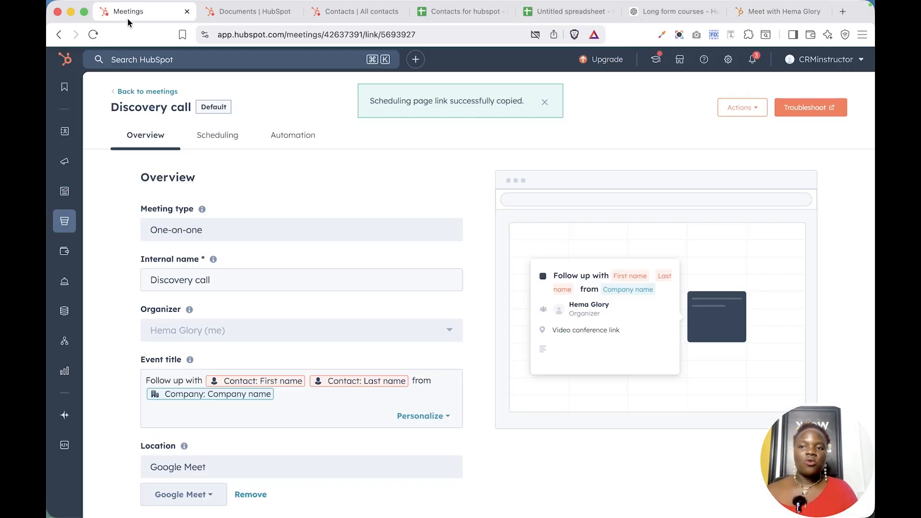
left_click(217, 134)
scroll(235, 235, "down", 3)
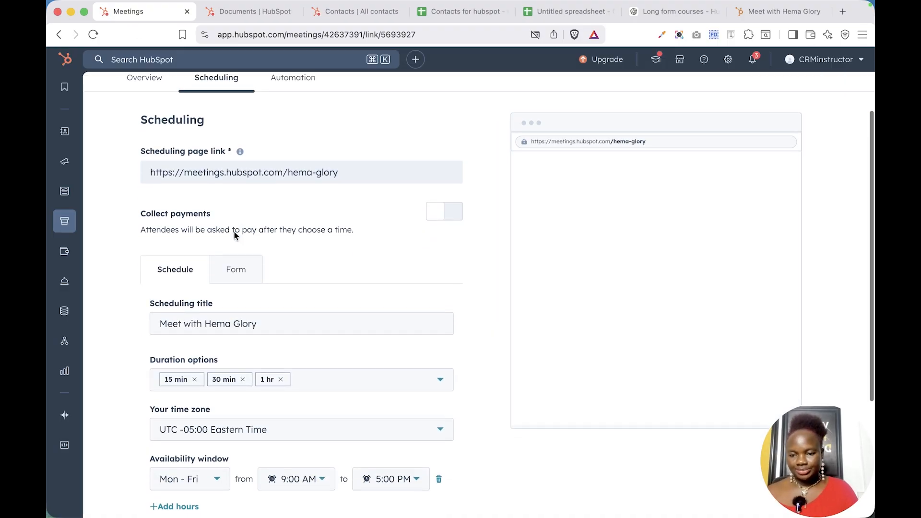
scroll(234, 235, "down", 3)
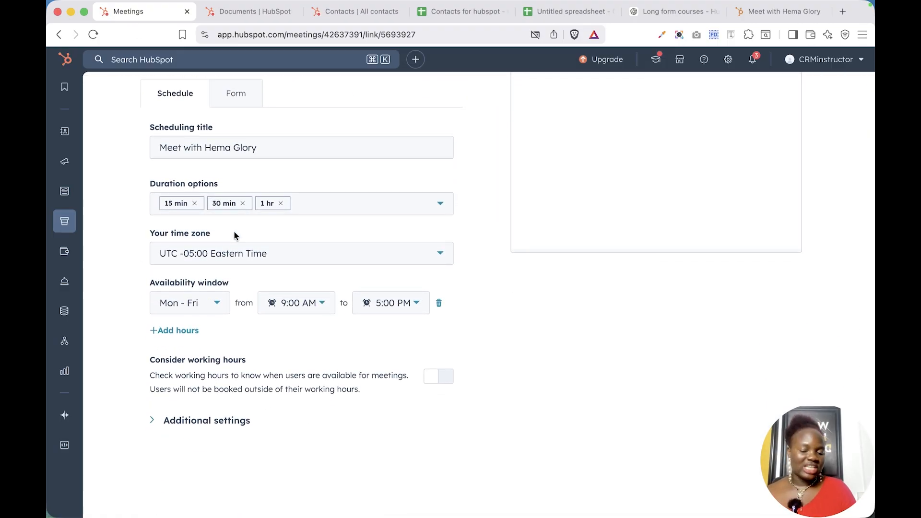
Step: Check the discovery call's scheduling title against the heading on the public booking page and return to the scheduling settings
scroll(234, 231, "up", 4)
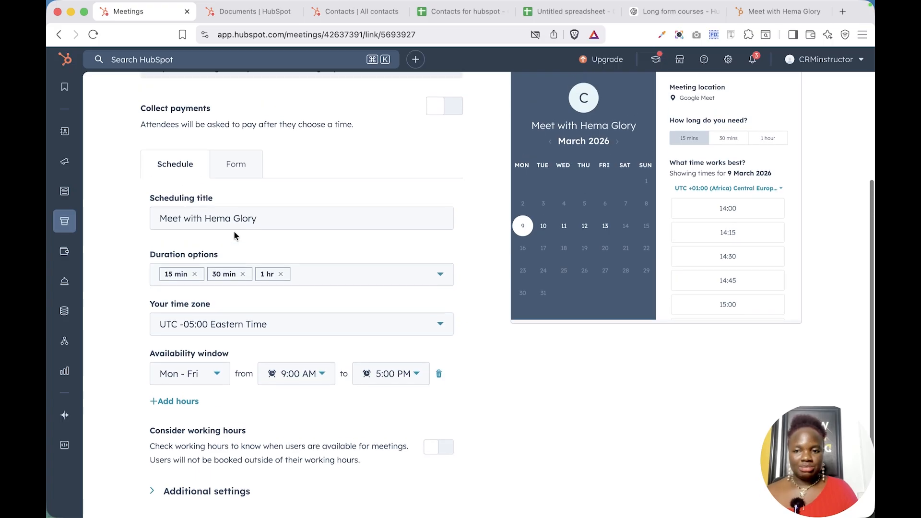
left_click(220, 316)
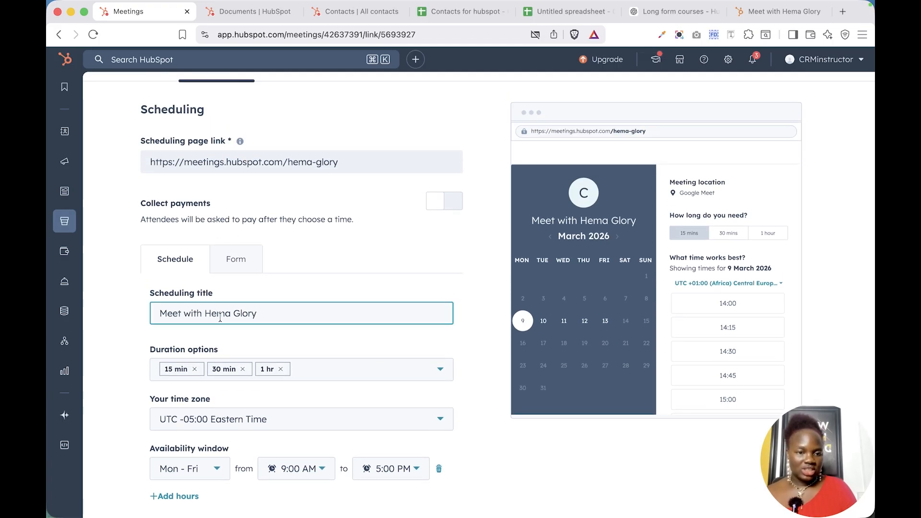
left_click(779, 11)
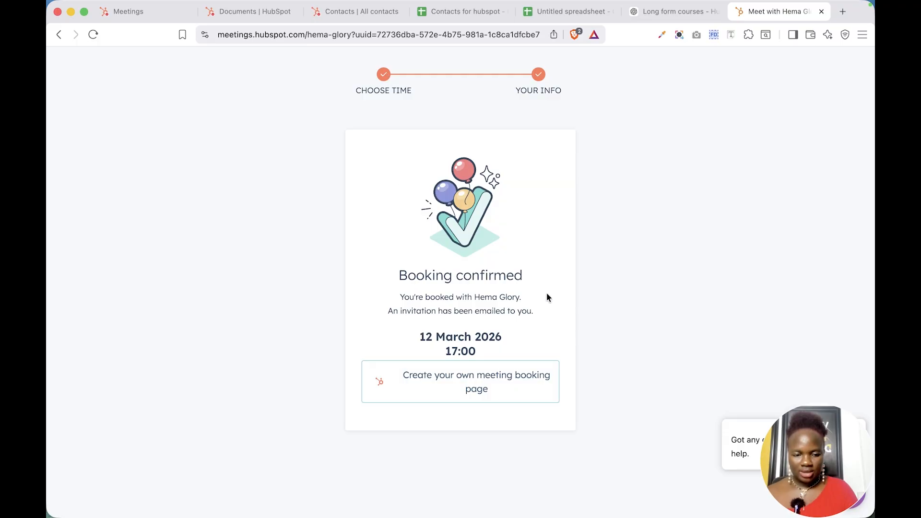
left_click(58, 36)
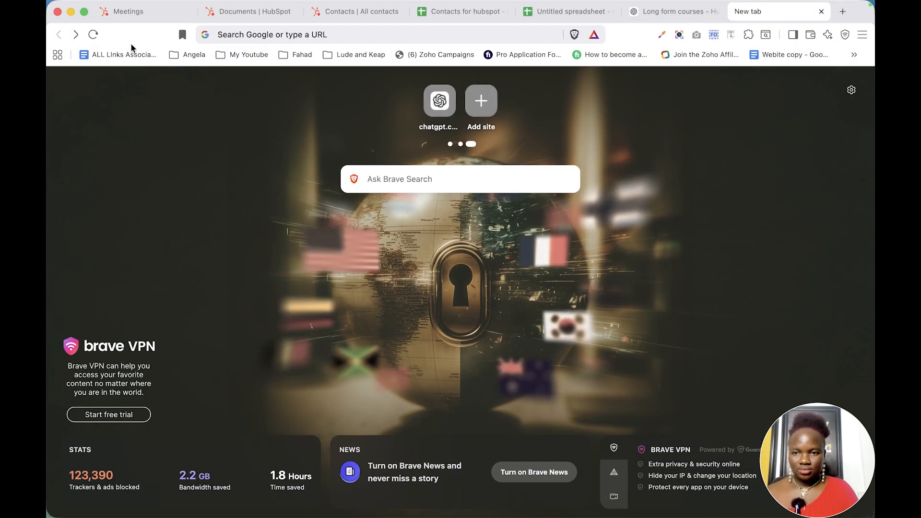
left_click(76, 34)
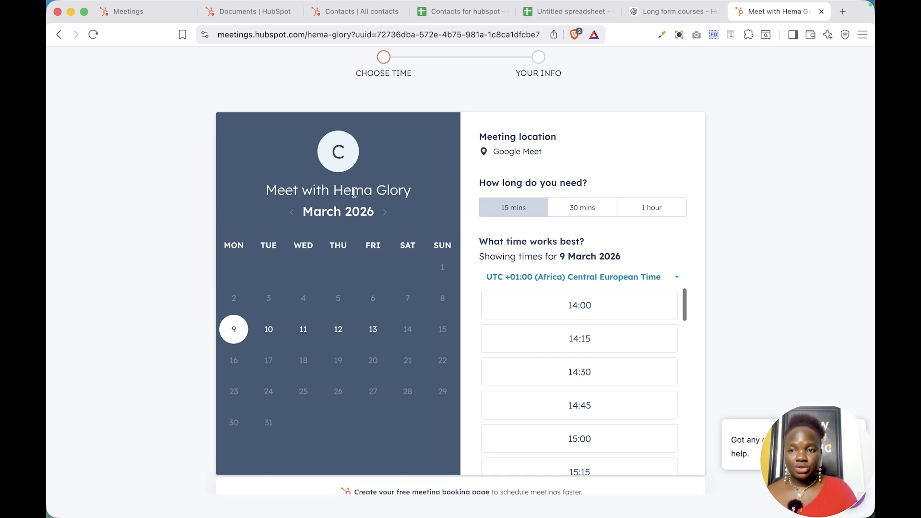
left_click(129, 18)
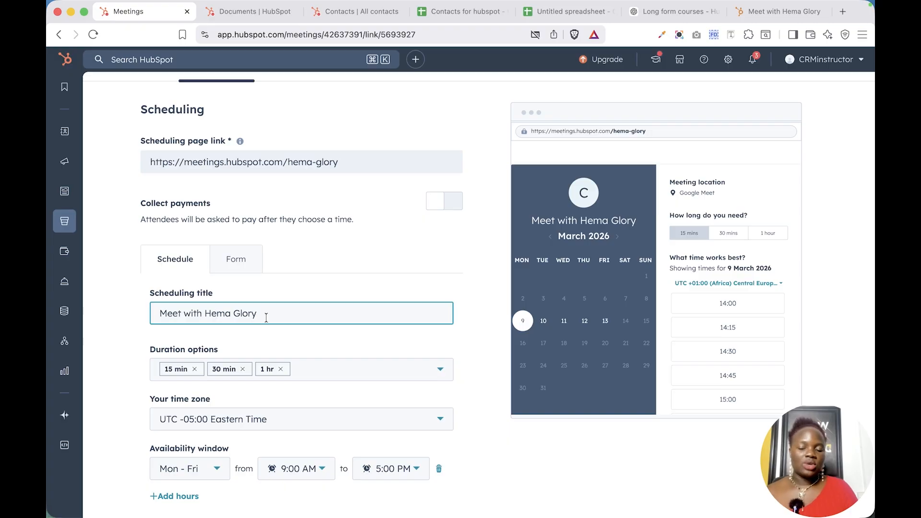
Step: Look through the meeting lengths available under the discovery call's duration options without changing the selection
scroll(268, 317, "down", 5)
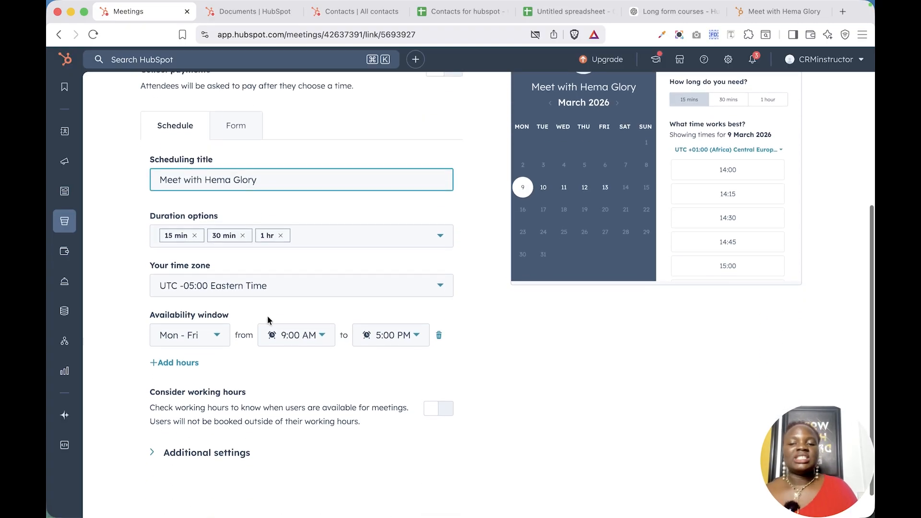
left_click(326, 238)
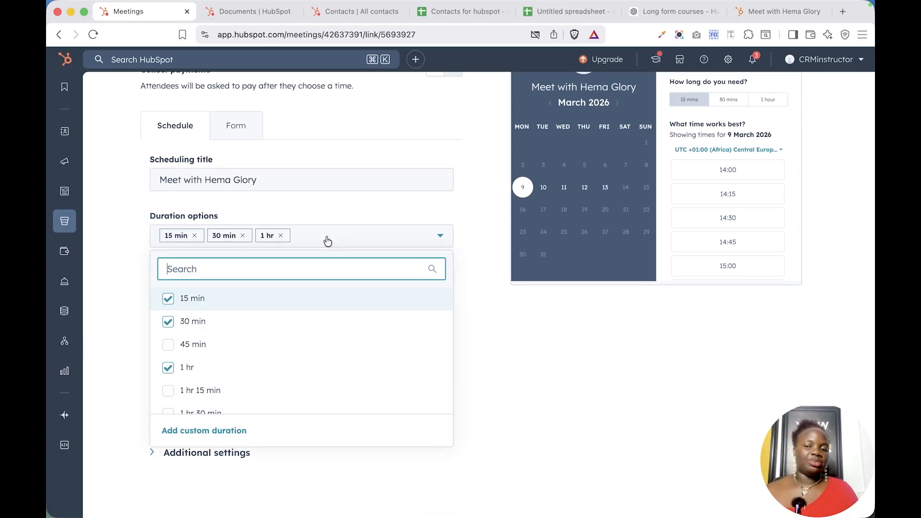
scroll(274, 379, "down", 3)
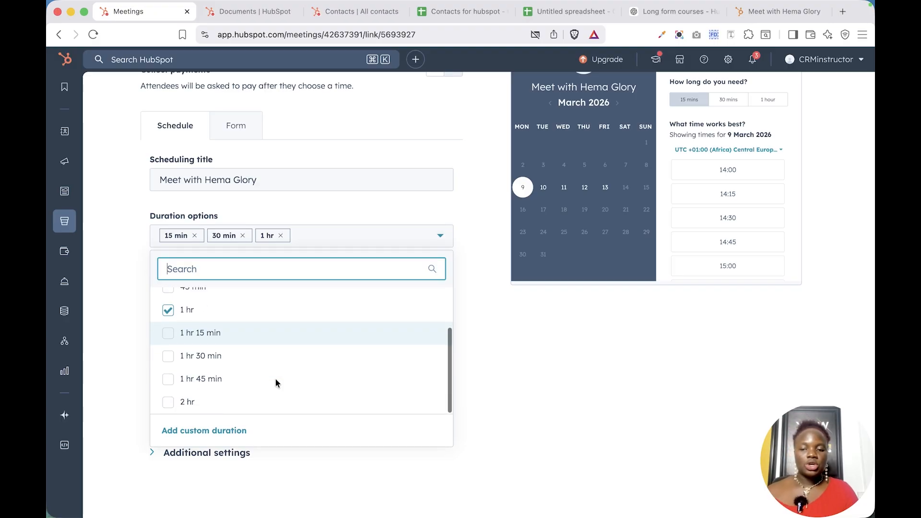
left_click(470, 354)
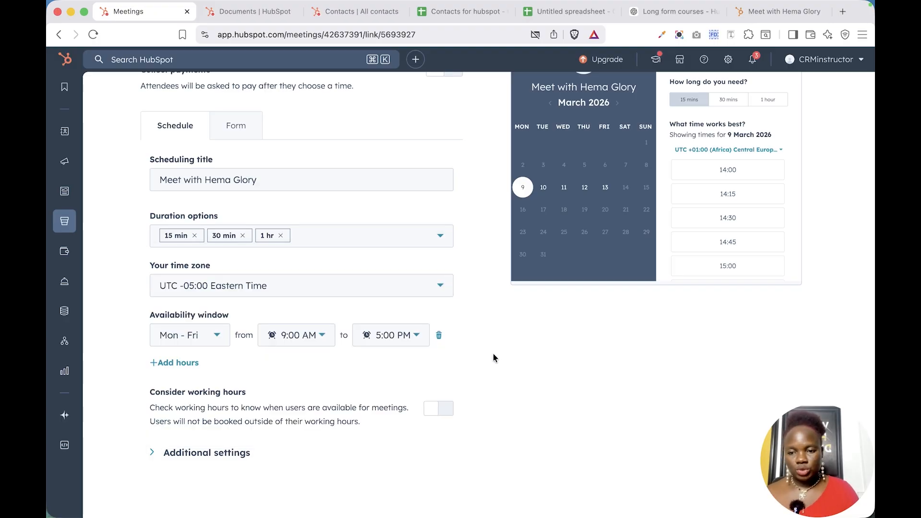
Step: Browse the time zones offered for the discovery call and leave the list without choosing another one
scroll(337, 339, "down", 1)
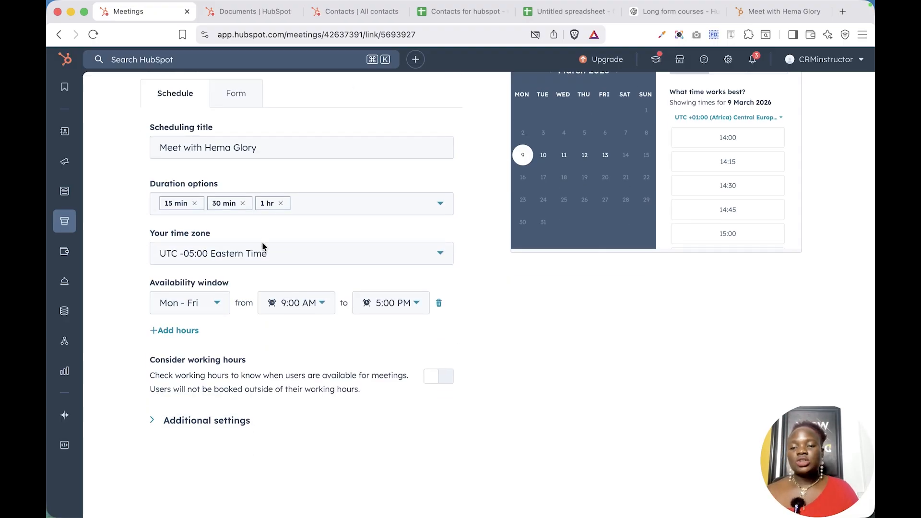
left_click(267, 259)
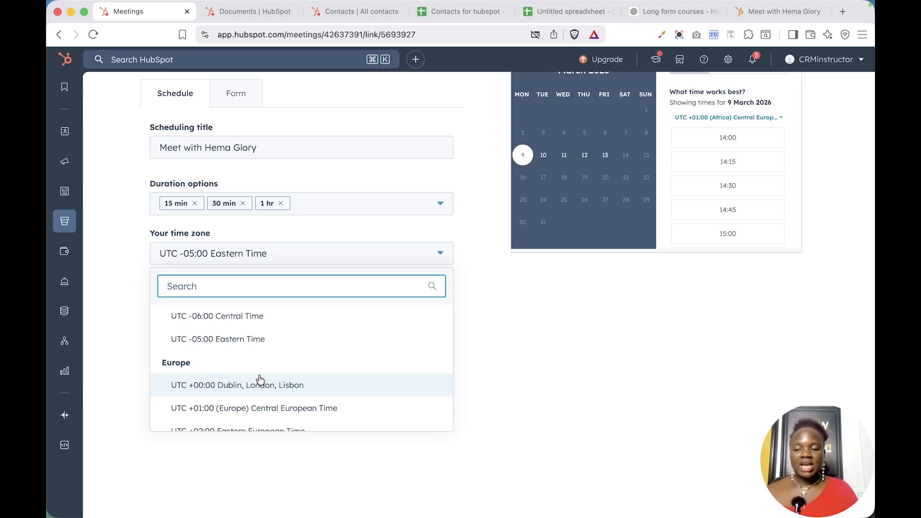
scroll(259, 380, "down", 2)
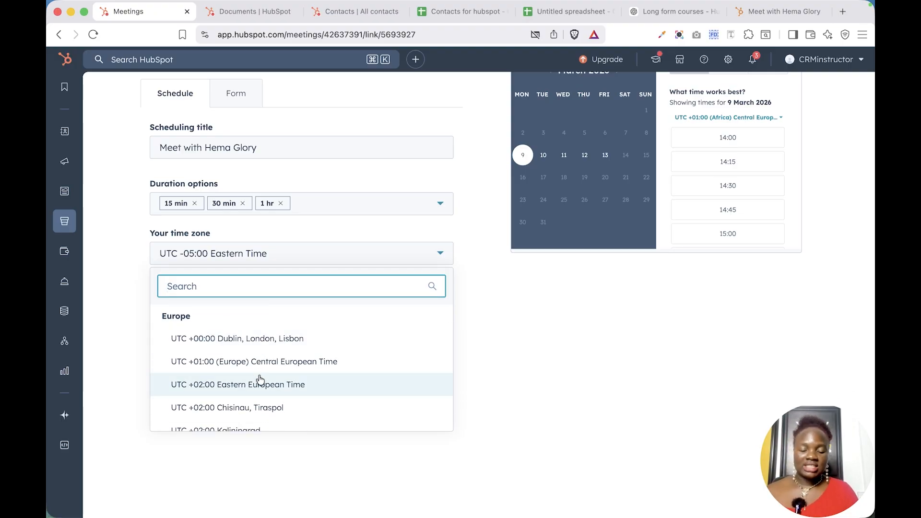
scroll(259, 380, "down", 10)
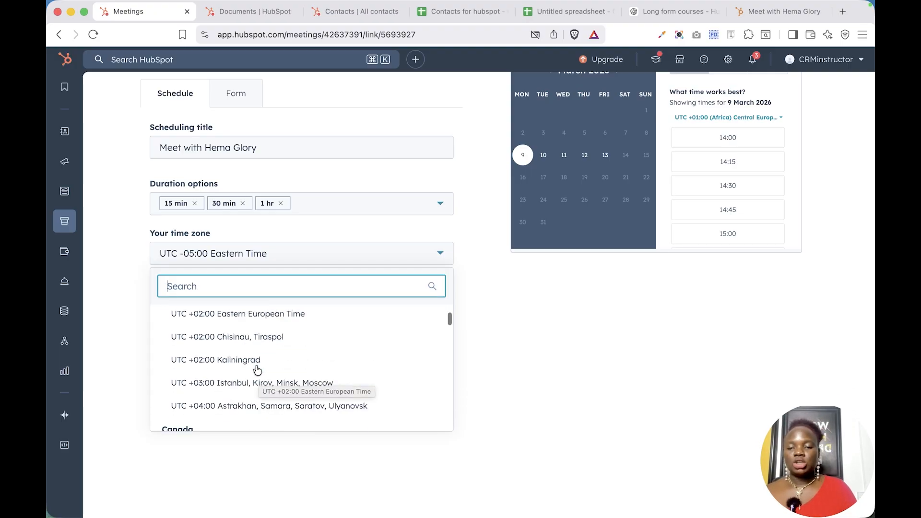
left_click(102, 342)
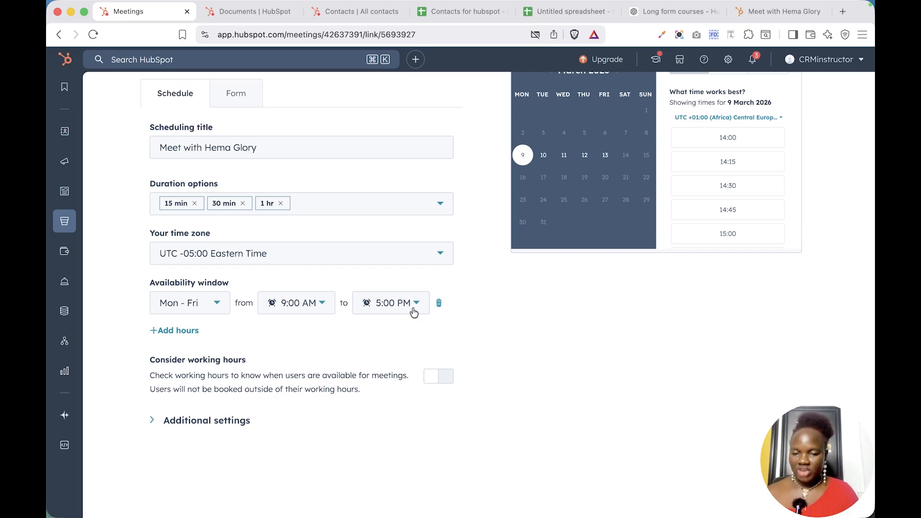
Step: Expand the additional scheduling settings and review the image, rolling booking period, notice, buffer and start time increment options
left_click(222, 421)
scroll(203, 224, "down", 10)
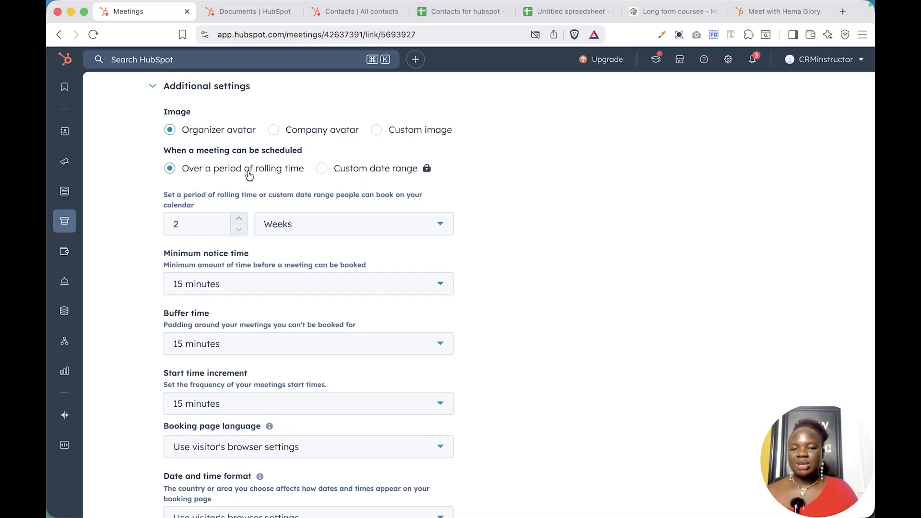
scroll(286, 180, "up", 15)
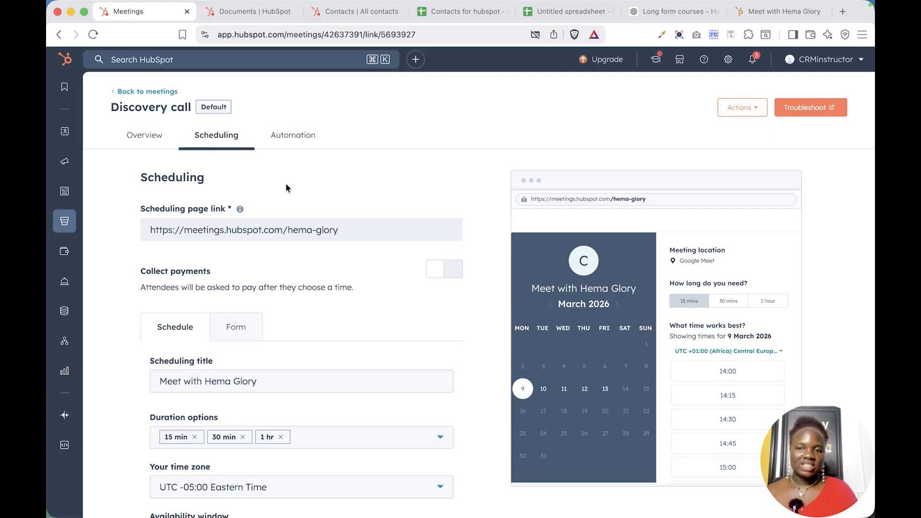
Step: Open the discovery call's automation settings and switch the confirmation email off and back on
left_click(287, 140)
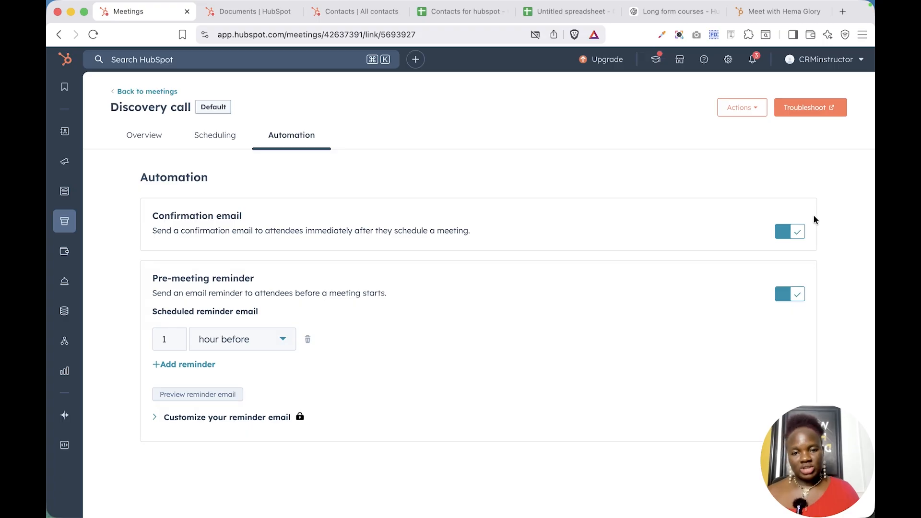
left_click(781, 235)
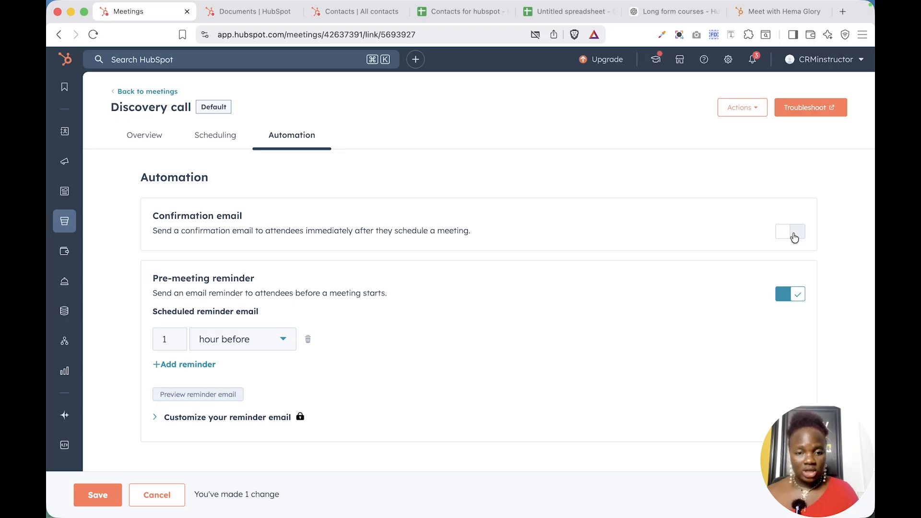
left_click(793, 235)
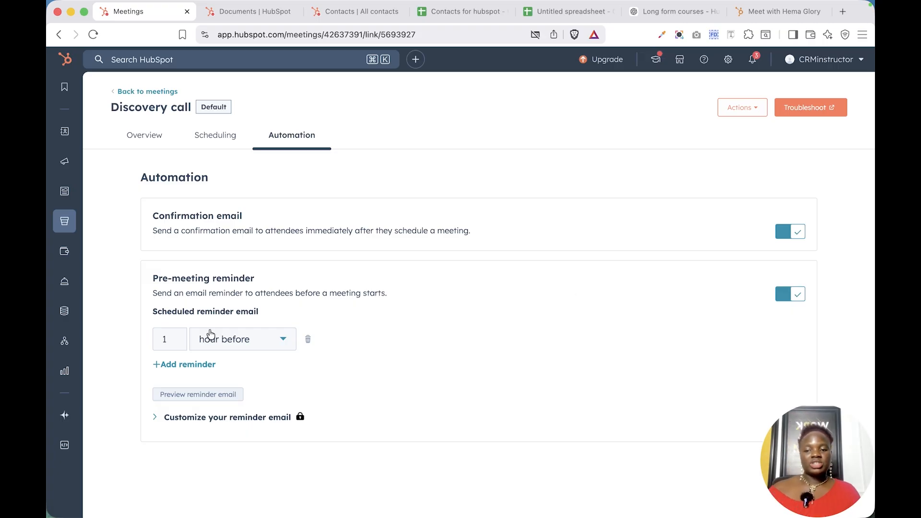
Step: Add a second pre-meeting reminder email scheduled 1 day before the meeting
left_click(174, 366)
left_click(165, 368)
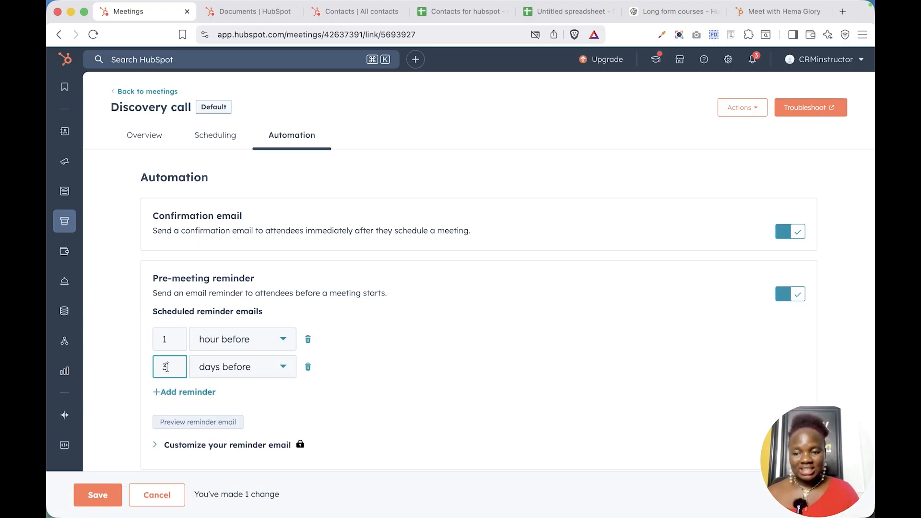
key("BackSpace")
type("1")
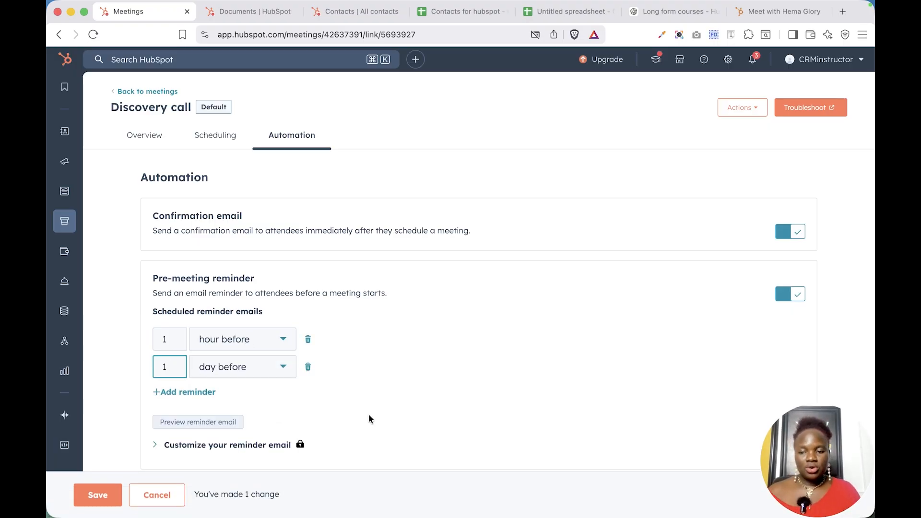
left_click(380, 412)
Step: Preview the pre-meeting reminder email, close the preview and save the automation changes
scroll(380, 412, "down", 1)
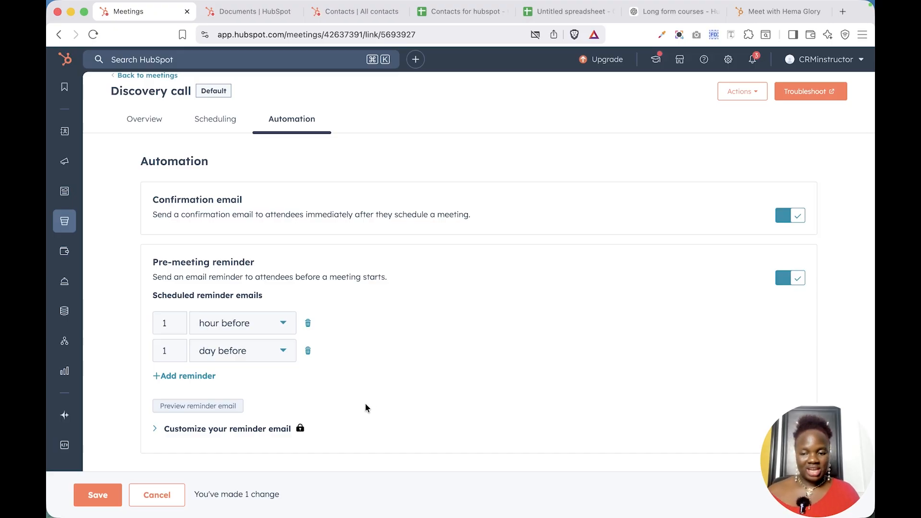
left_click(187, 409)
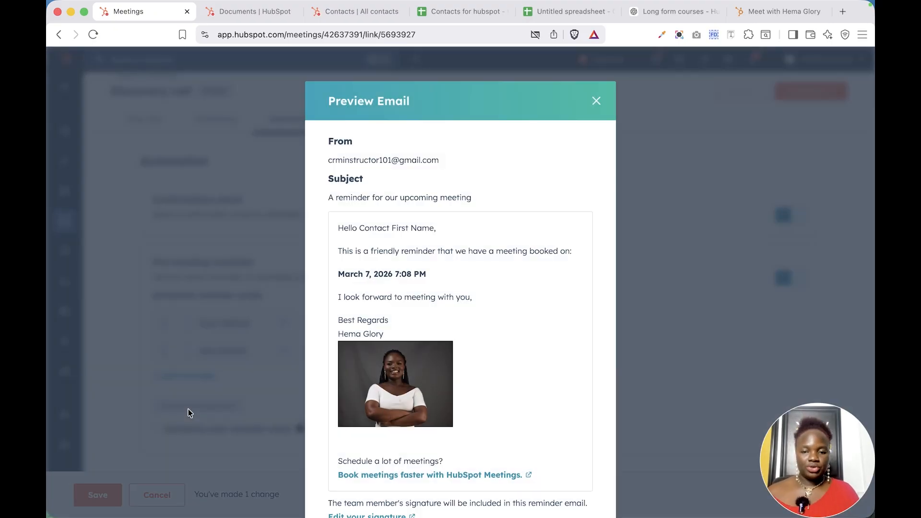
scroll(499, 358, "down", 2)
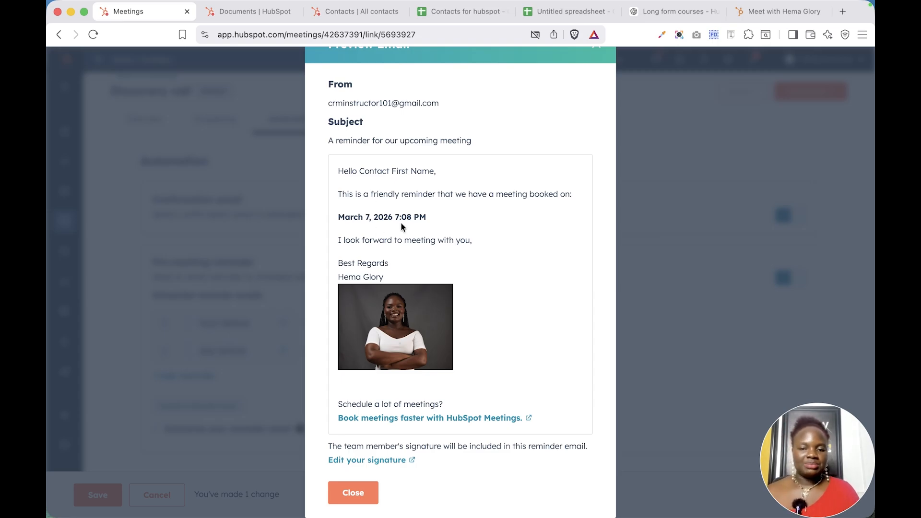
scroll(356, 500, "up", 2)
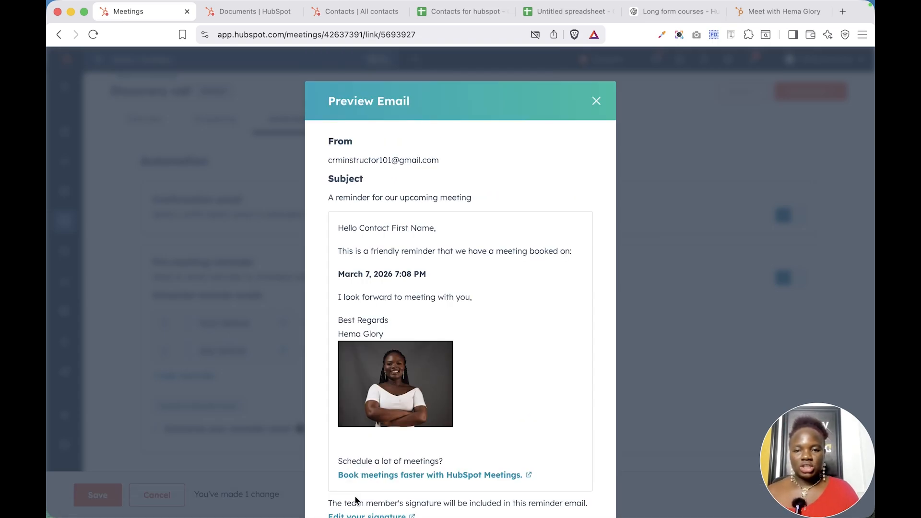
key("Escape")
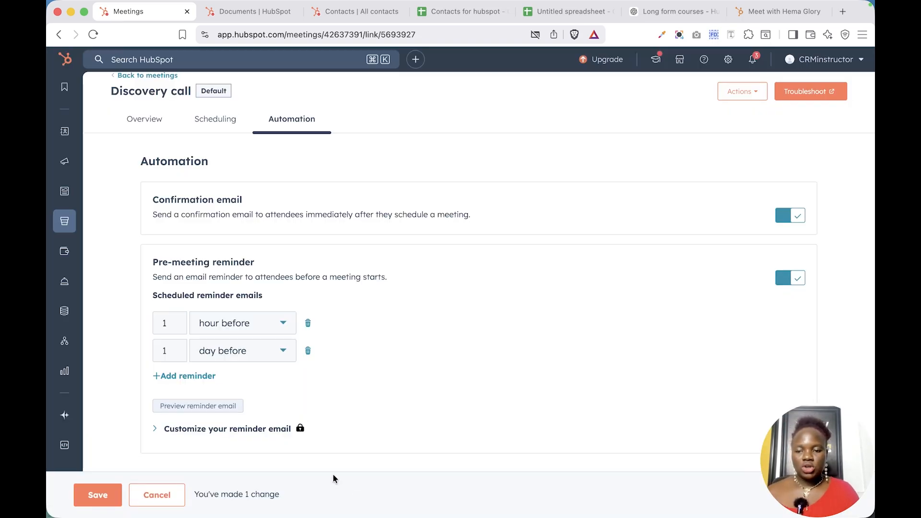
left_click(98, 495)
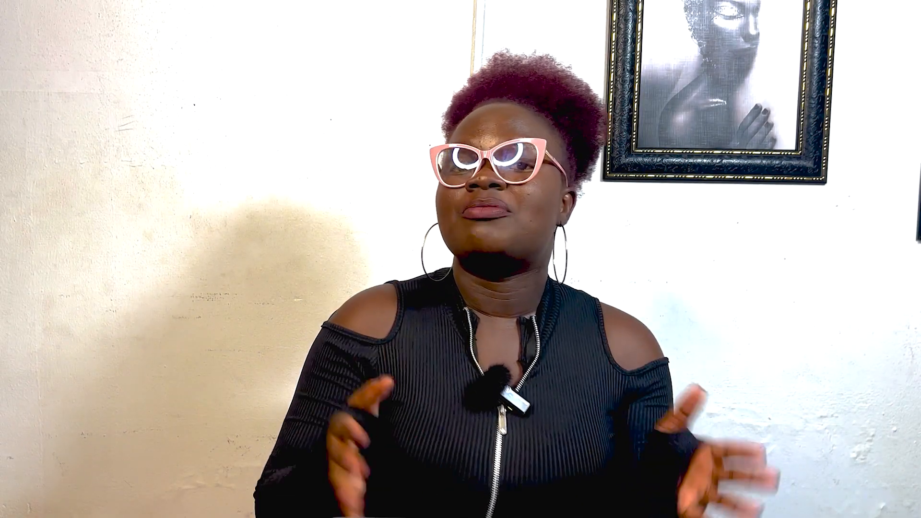